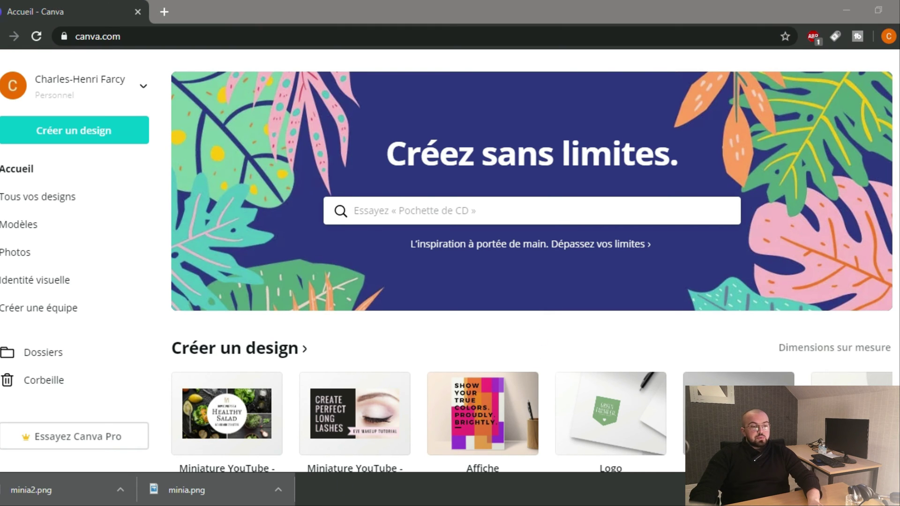
- Review the prepared image files in the Video Miniature folder in File Explorer, and return to Canva
key(alt+Tab)
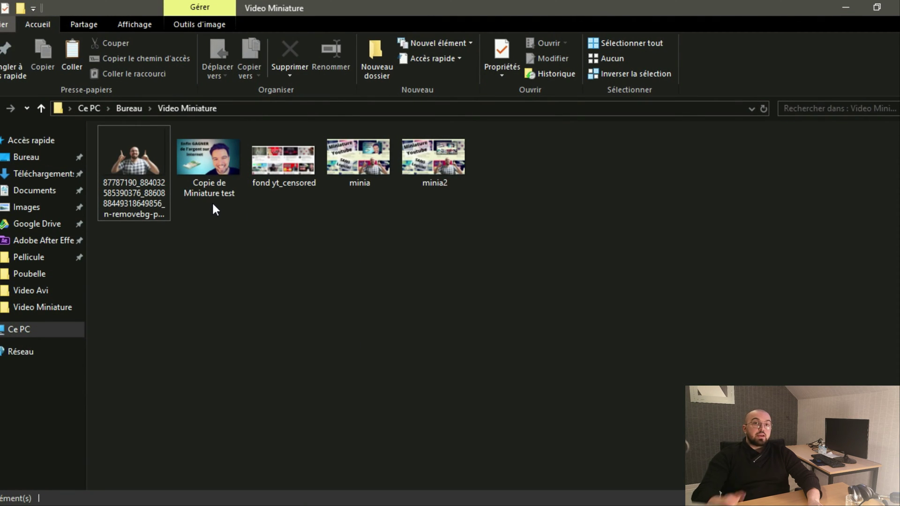
click(159, 154)
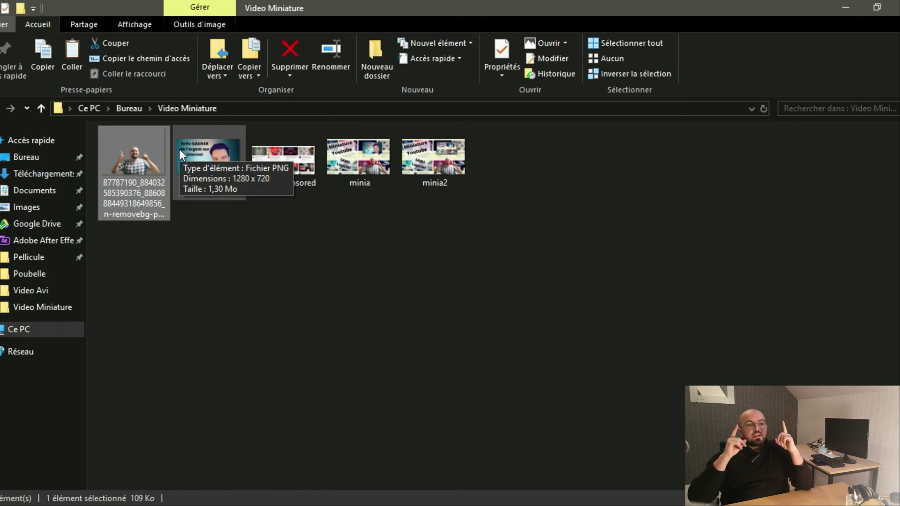
click(208, 180)
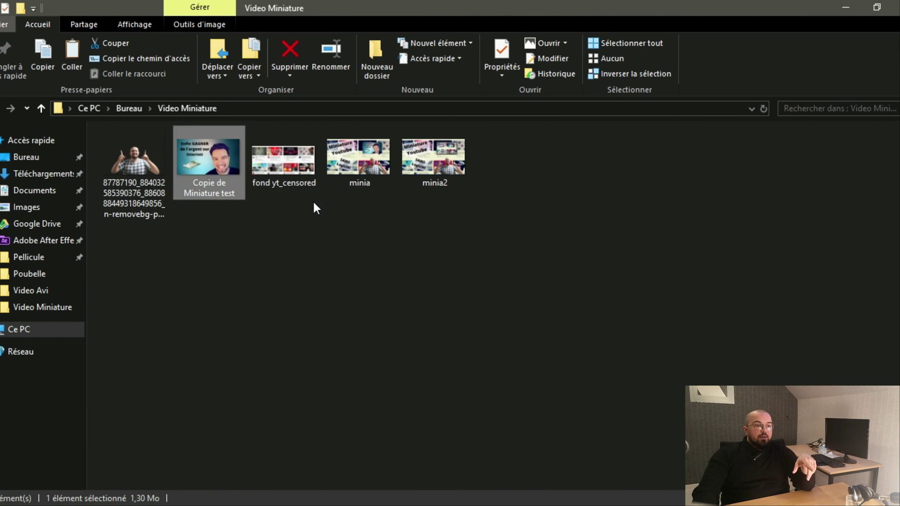
click(359, 162)
click(432, 174)
click(287, 184)
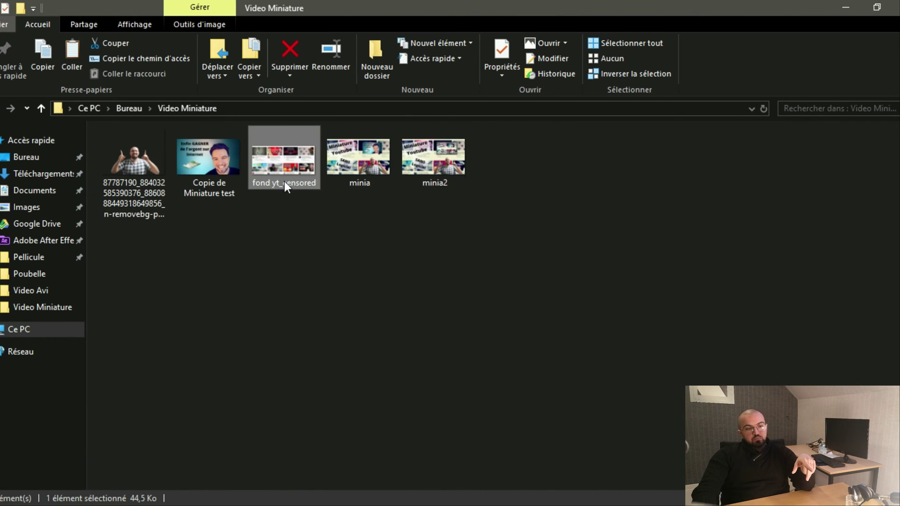
click(287, 505)
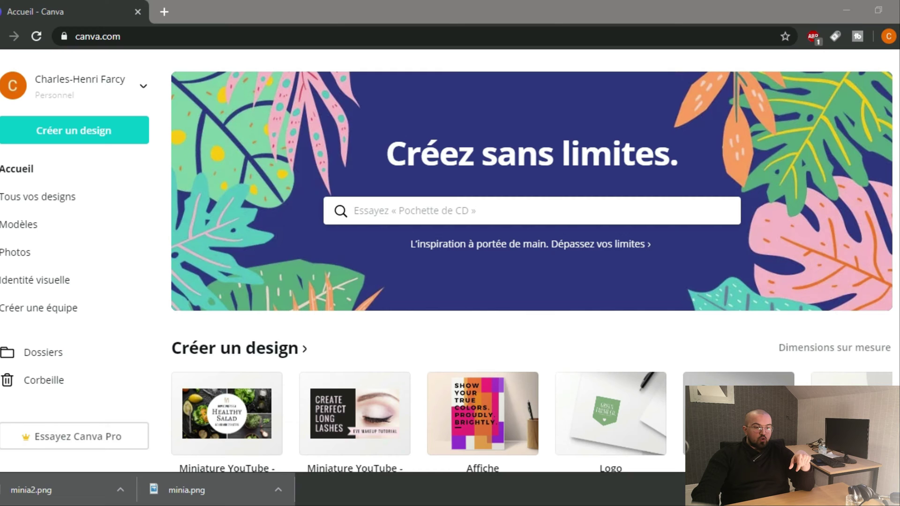
- Search for "miniatur", choose the "Miniature YouTube - beauté" format and create a blank design from it
click(380, 214)
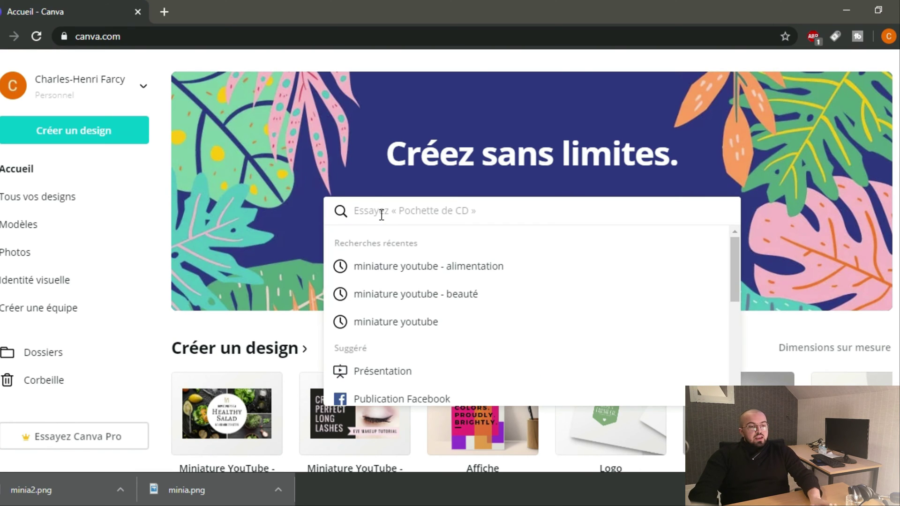
text(miniatur)
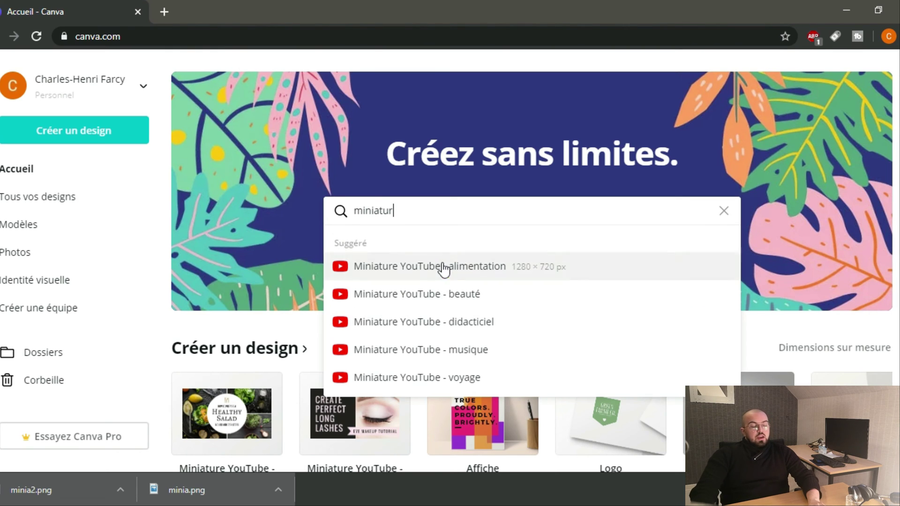
click(440, 308)
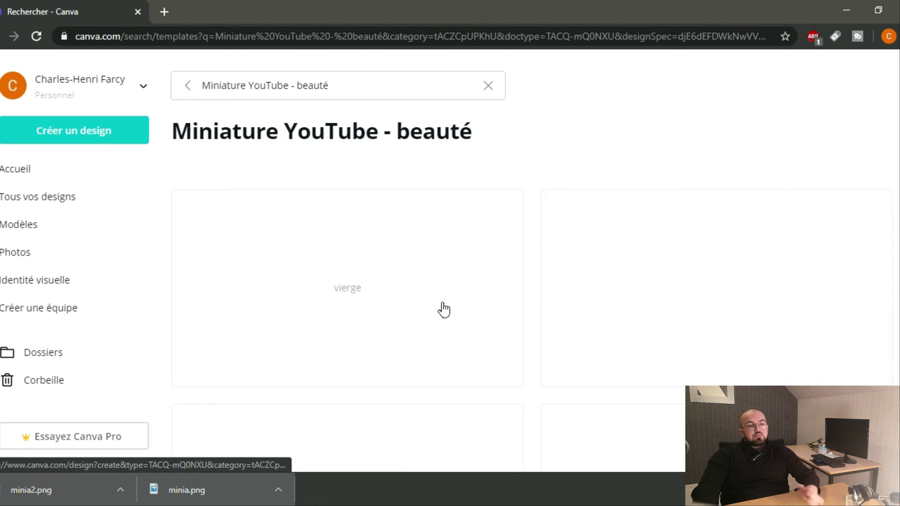
click(363, 275)
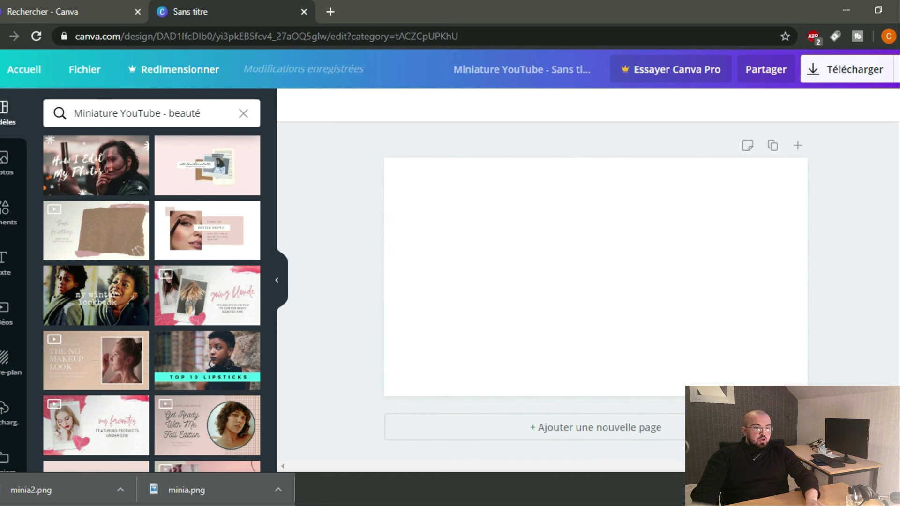
- Bring up the Video Miniature folder in a smaller window and place its fond yt_censored image on the blank page
key(alt+Tab)
double_click(614, 6)
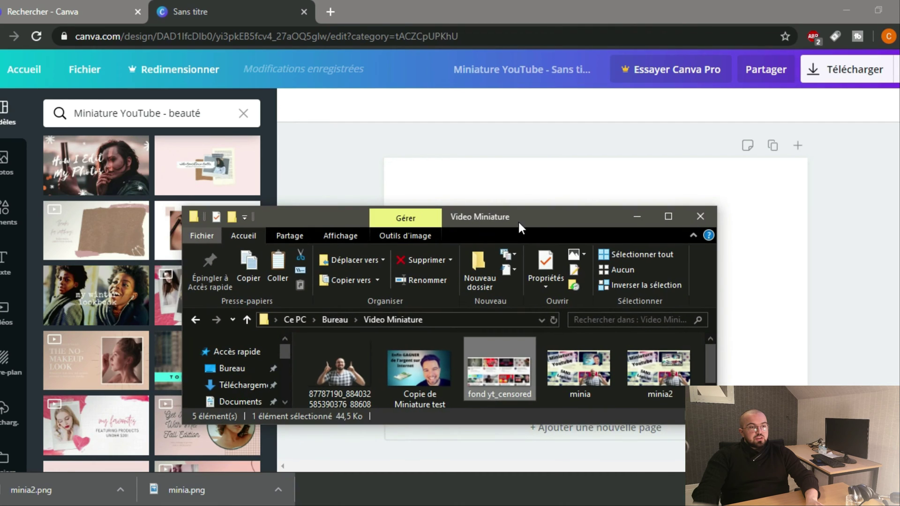
drag(539, 209, 347, 149)
drag(300, 308, 492, 251)
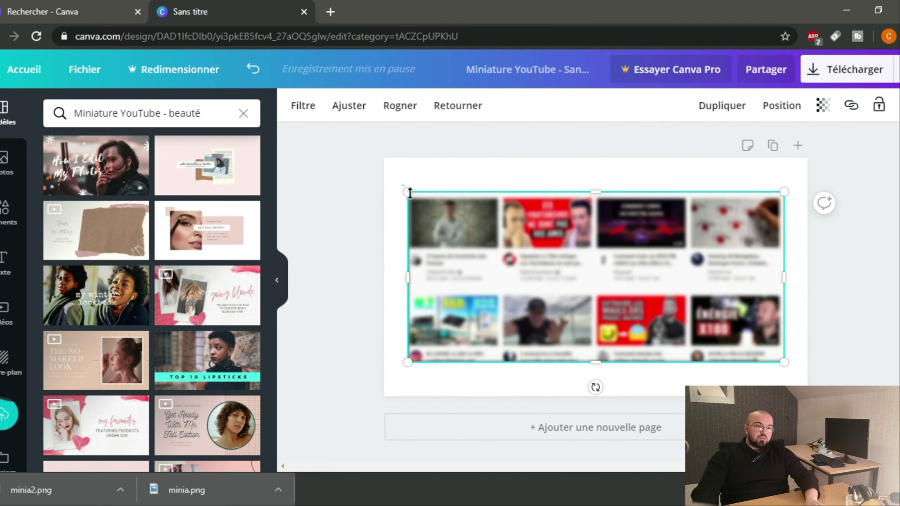
- Enlarge the blurred video-grid image until it covers the whole page as its background
drag(409, 193, 378, 181)
drag(783, 175, 819, 135)
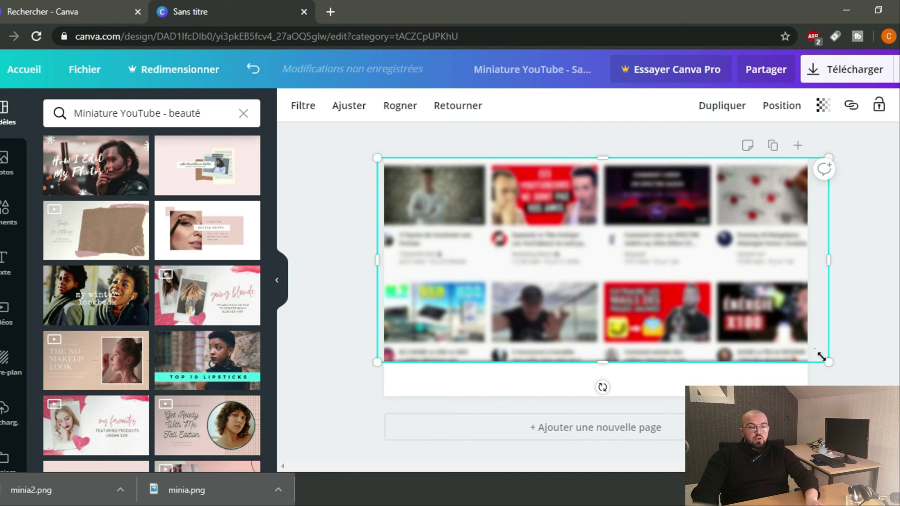
drag(827, 362, 899, 396)
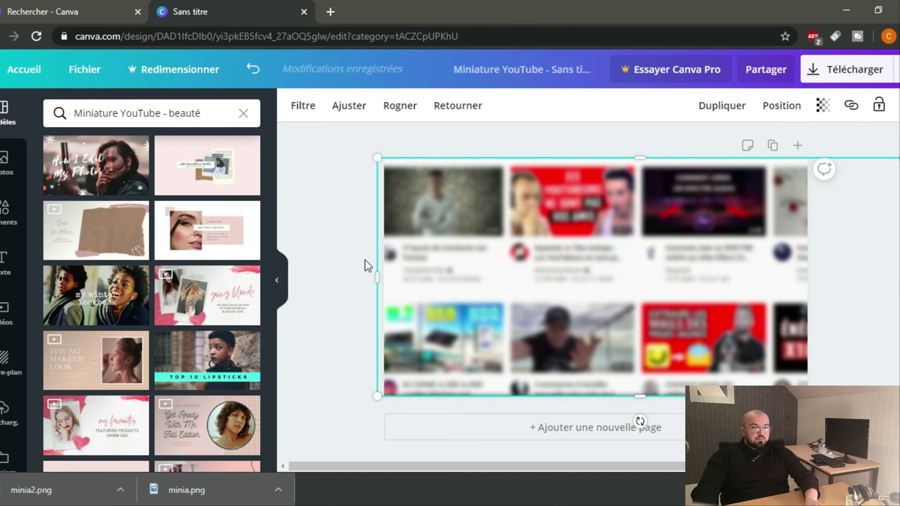
click(333, 153)
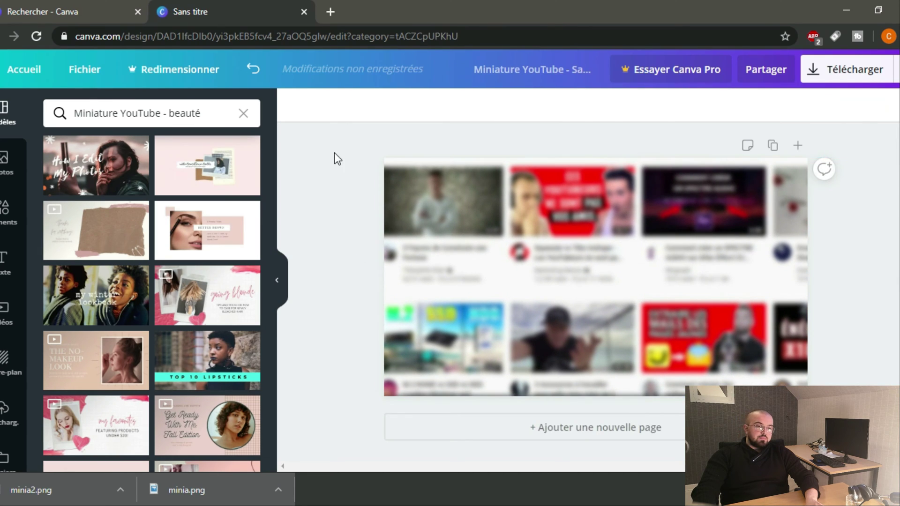
- Compare filters such as Peony, Dare, Rosie and Nordic on the background image and apply Solar
click(512, 292)
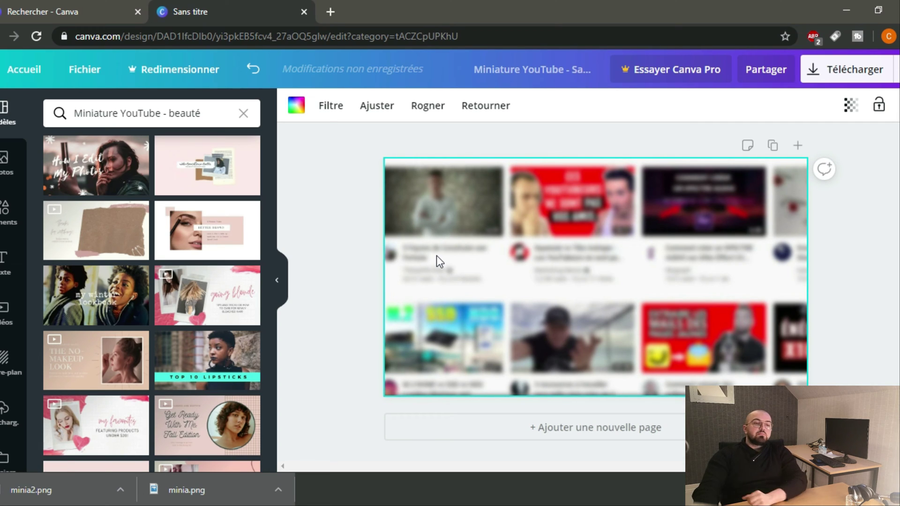
click(323, 107)
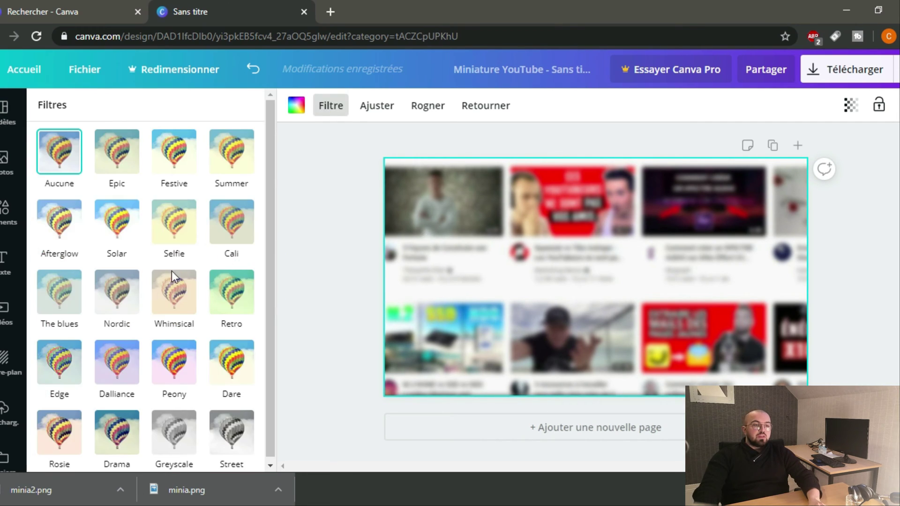
click(175, 305)
click(170, 402)
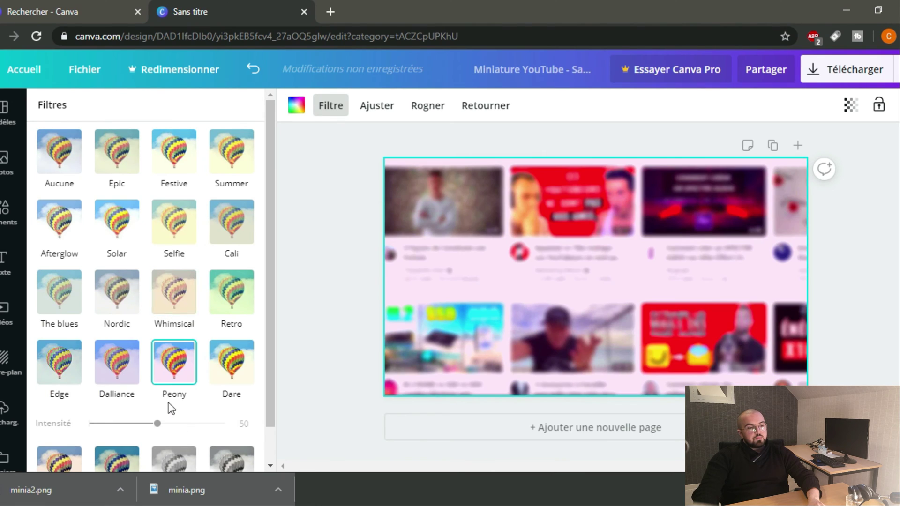
scroll(198, 371, down, 1)
click(231, 328)
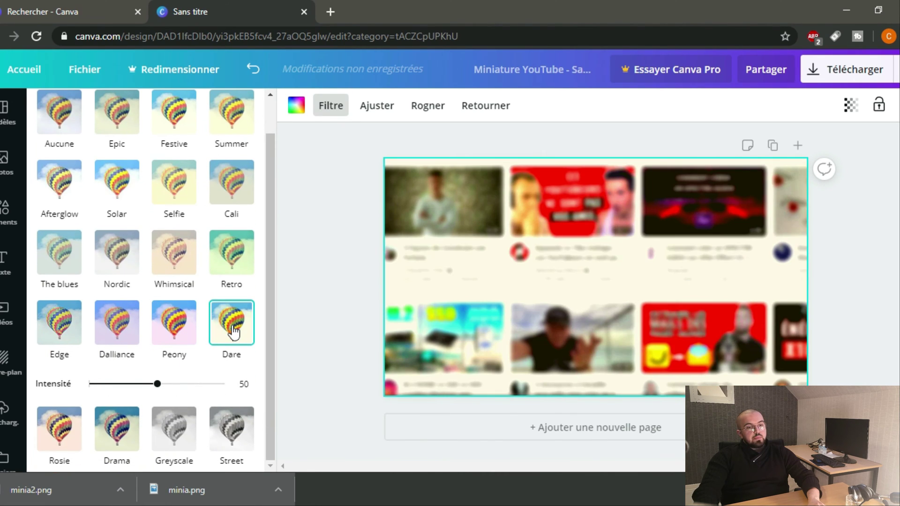
click(117, 427)
click(66, 397)
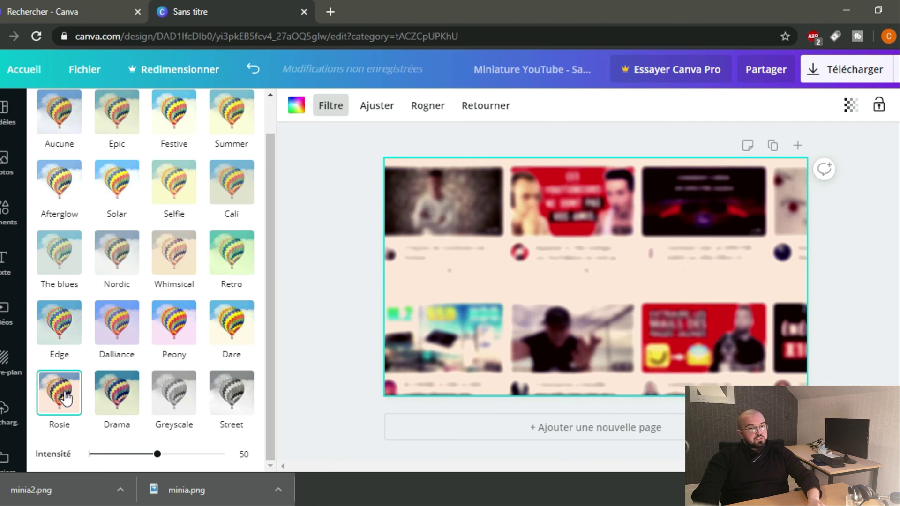
click(134, 253)
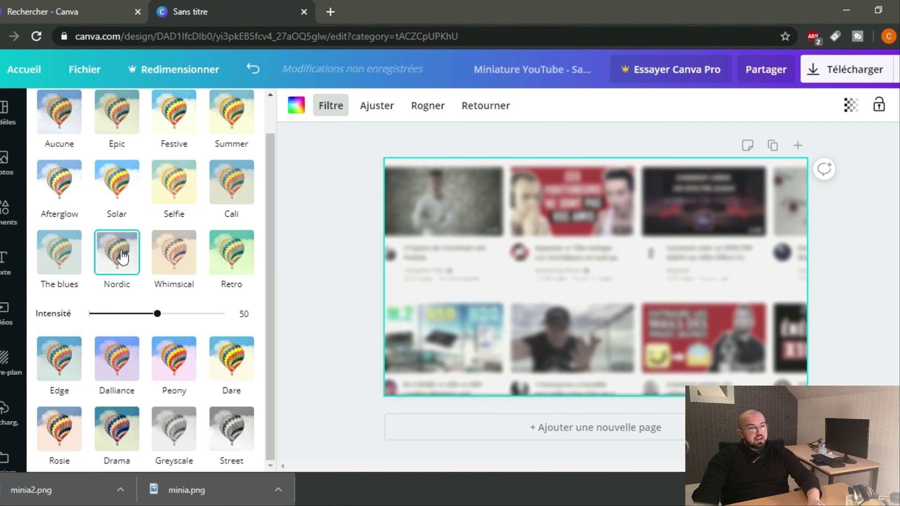
click(115, 211)
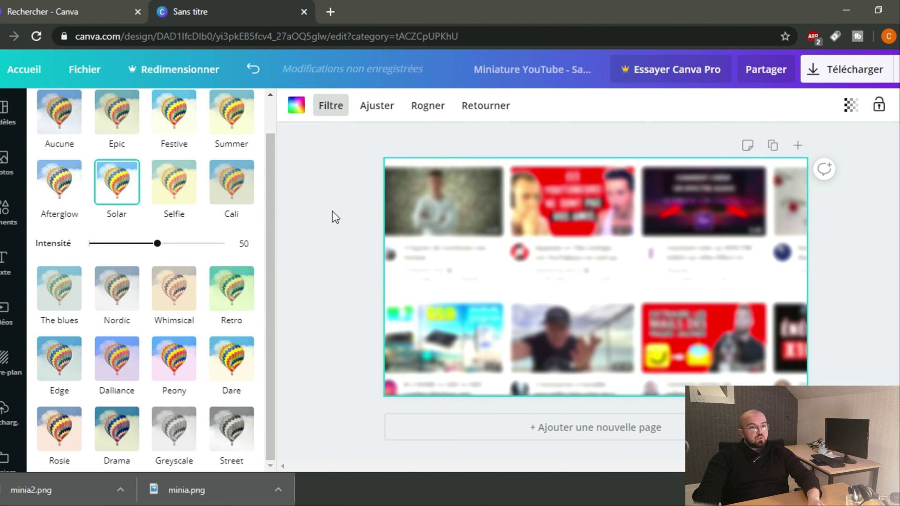
click(312, 209)
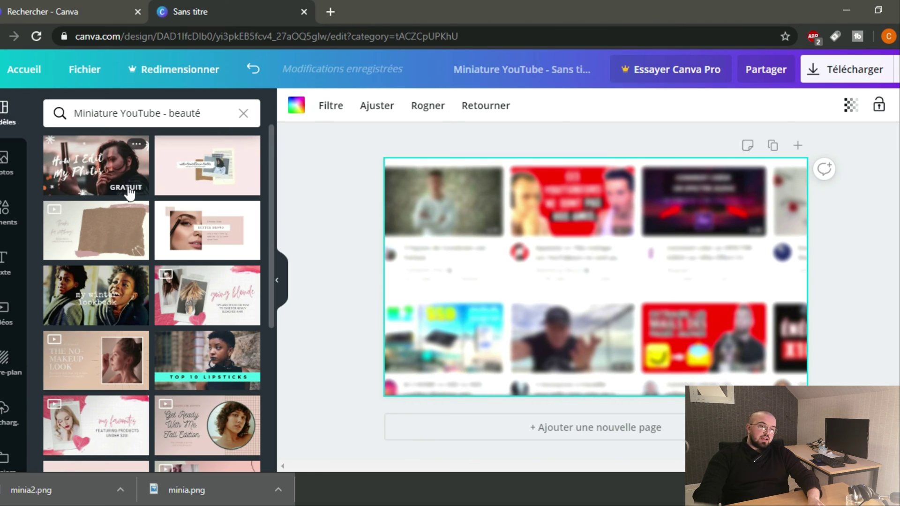
- Add the cut-out photo of the man with raised fingers from the folder and position it in the page's lower-right corner
key(alt+Tab)
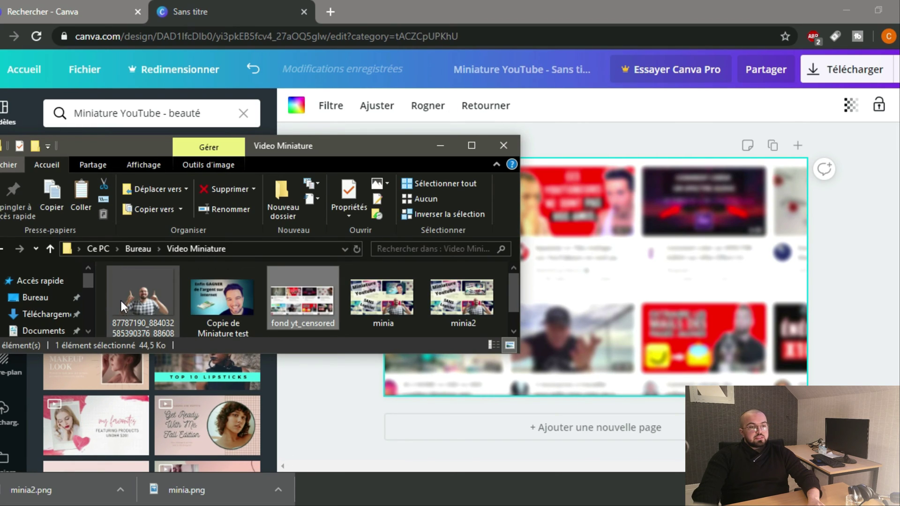
drag(123, 305, 549, 305)
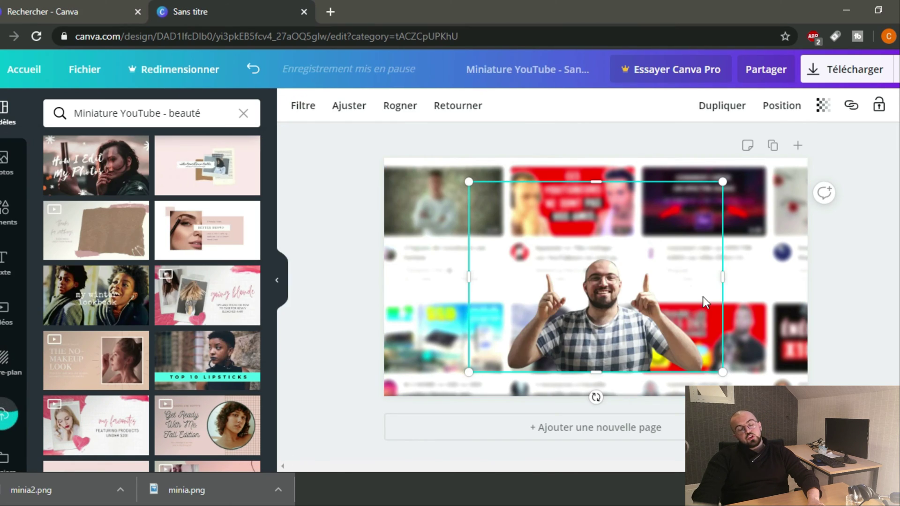
drag(628, 344, 712, 366)
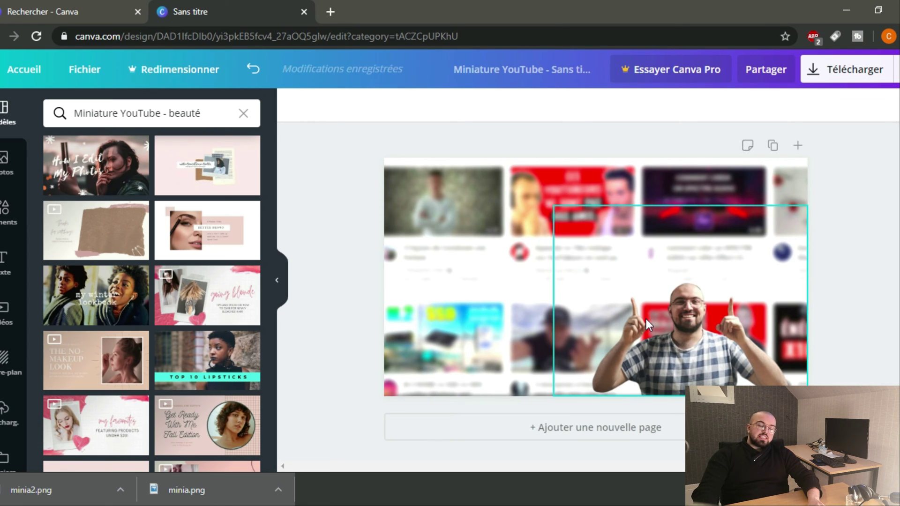
click(348, 381)
- Add the minia2 image from the folder, shrink it to a small thumbnail and place it above the man's head
key(alt+Tab)
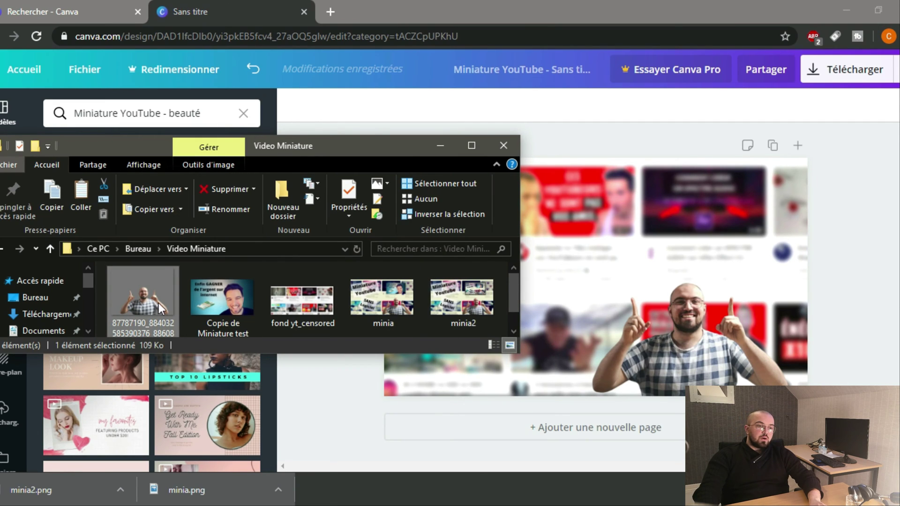
drag(443, 305, 687, 218)
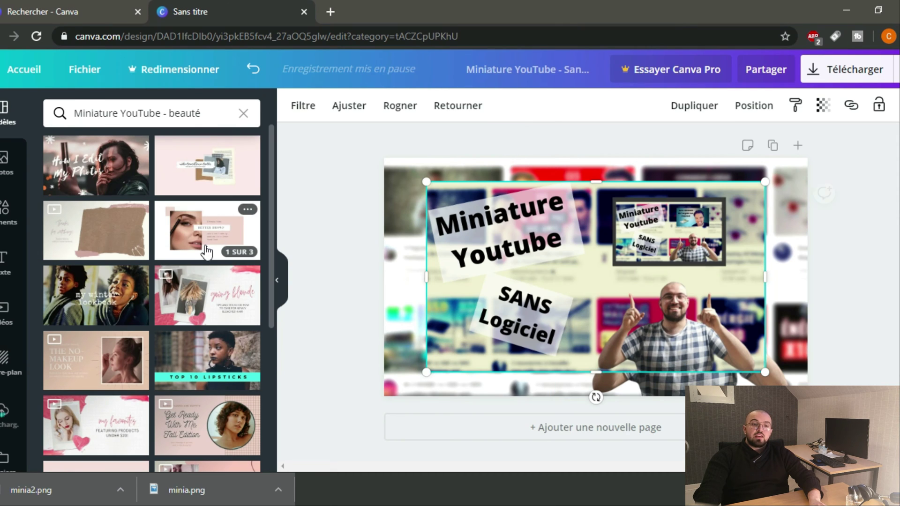
drag(427, 182, 673, 339)
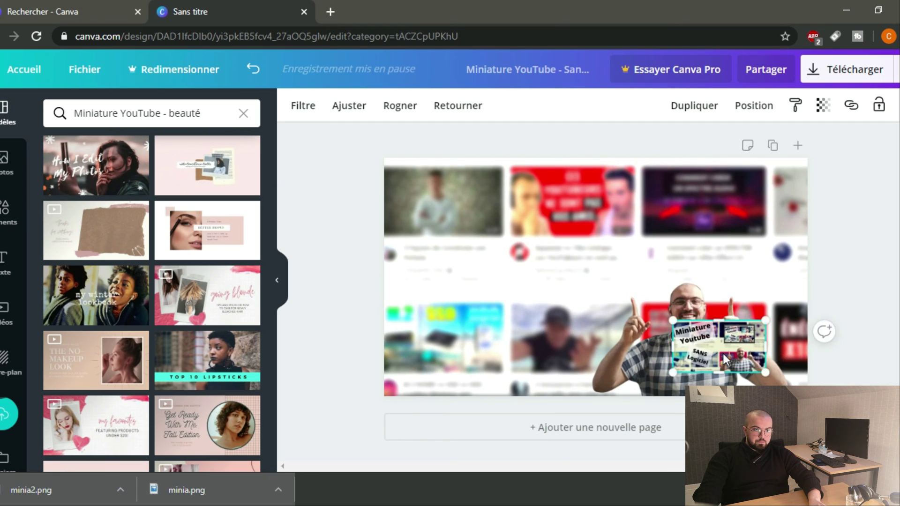
drag(722, 353, 733, 207)
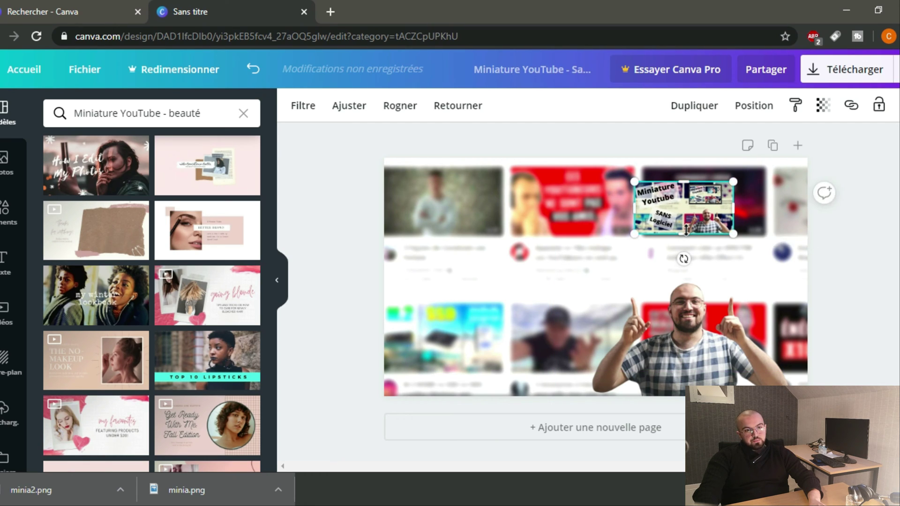
- Enlarge the inset thumbnail image by extending its edges until its full content fits, keeping it centred above the man's head
drag(686, 230, 686, 250)
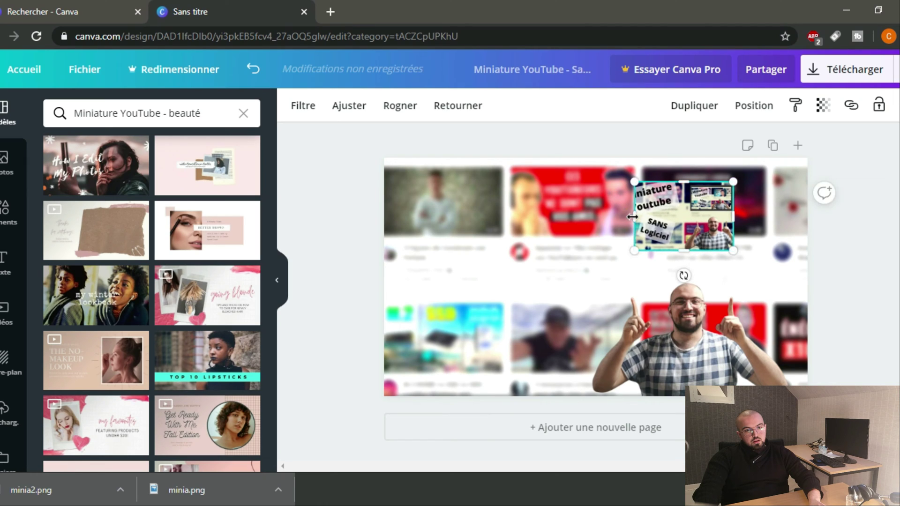
drag(632, 216, 621, 216)
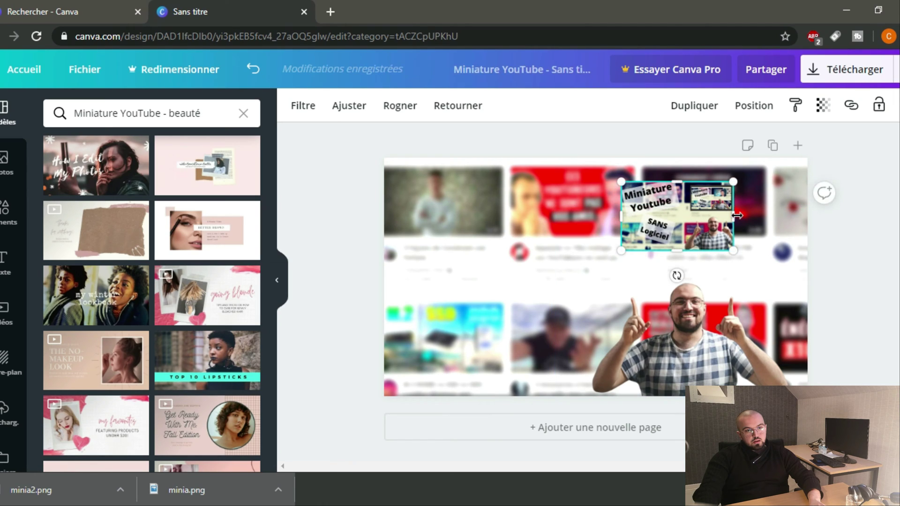
drag(737, 216, 750, 215)
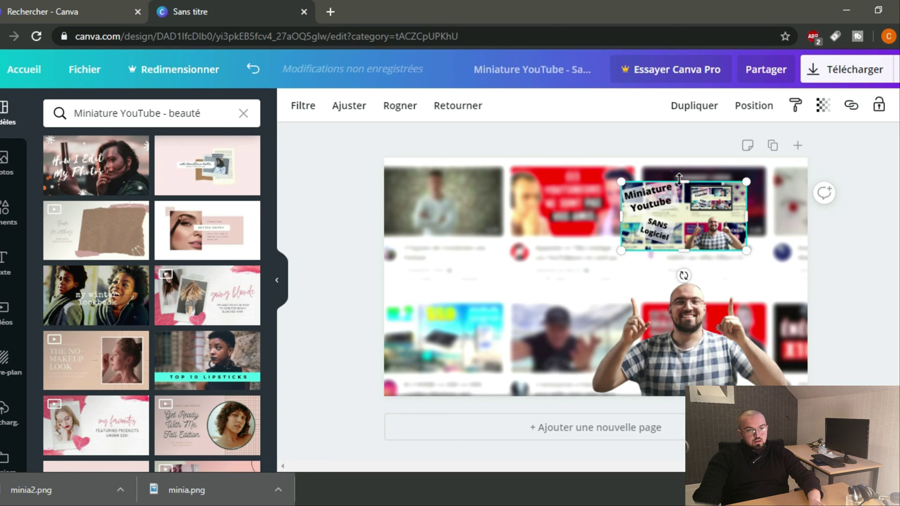
drag(679, 175, 680, 171)
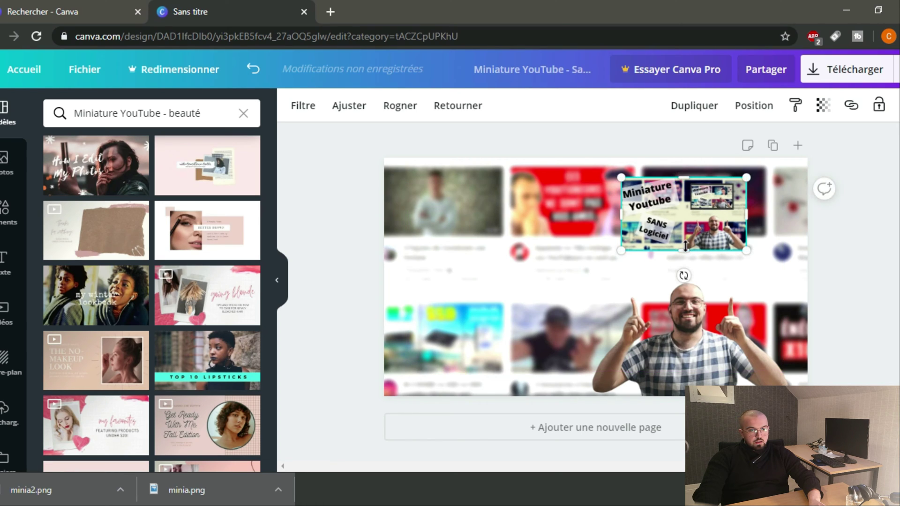
drag(684, 250, 678, 251)
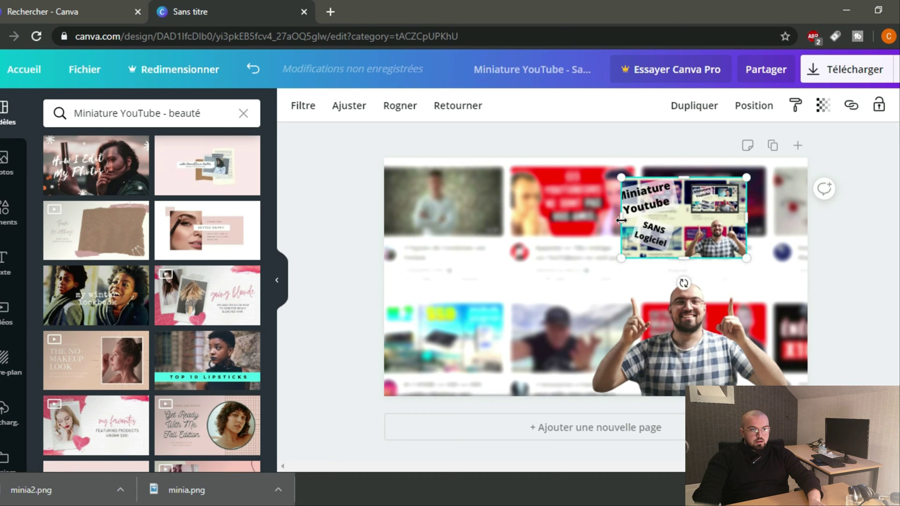
drag(620, 218, 607, 218)
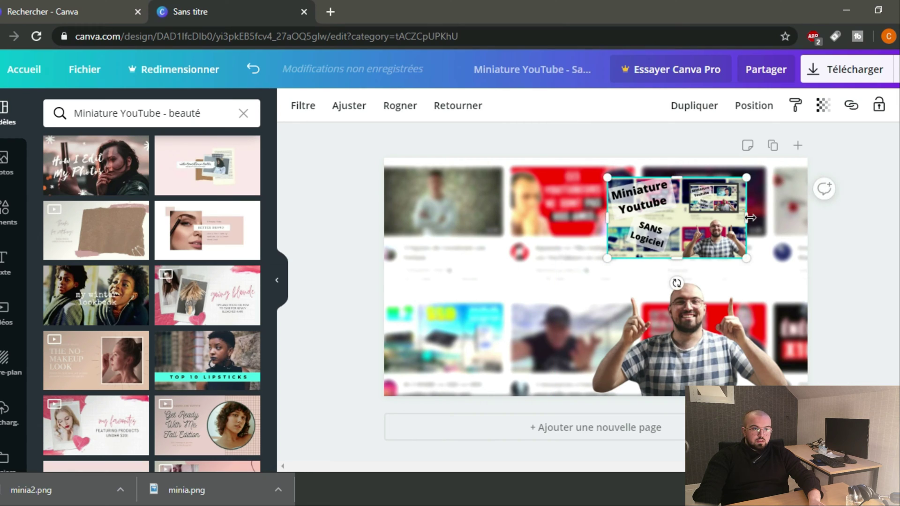
drag(746, 218, 755, 218)
drag(670, 215, 663, 220)
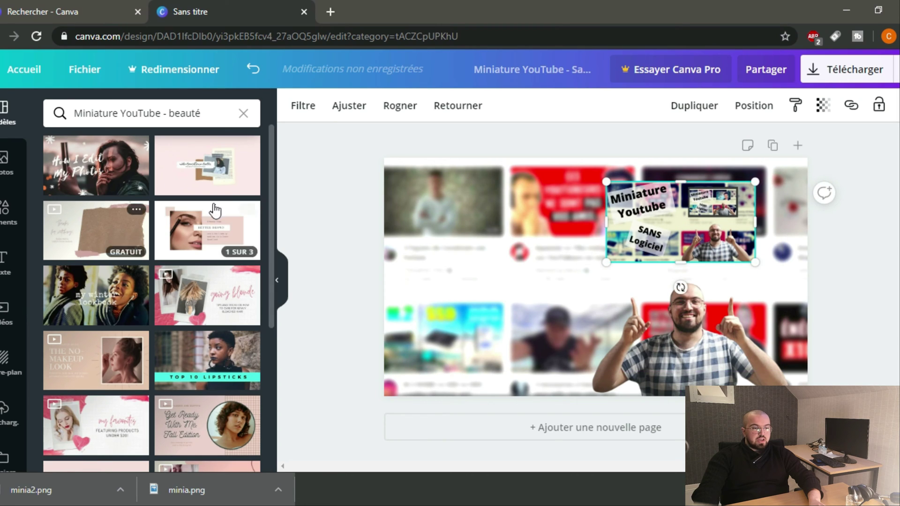
- Add a square shape over the inset thumbnail and send it one level backward so it sits behind the image
click(4, 210)
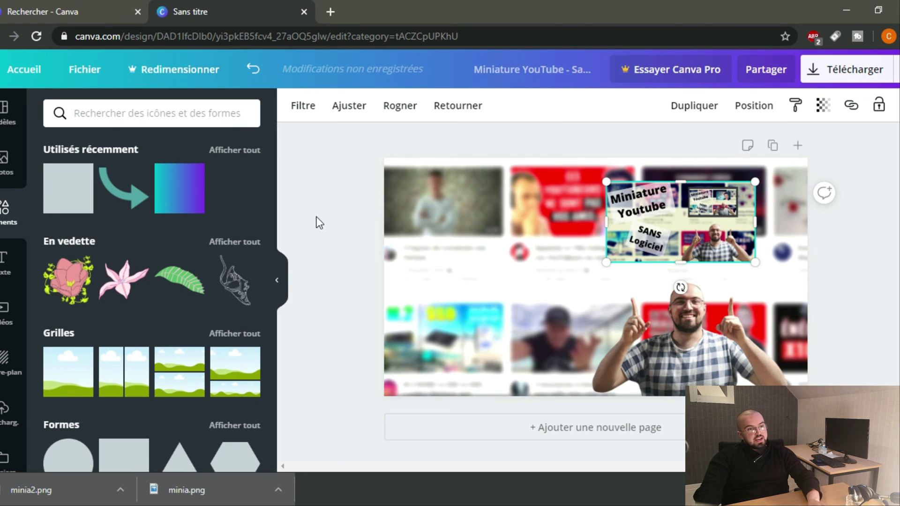
scroll(204, 350, down, 2)
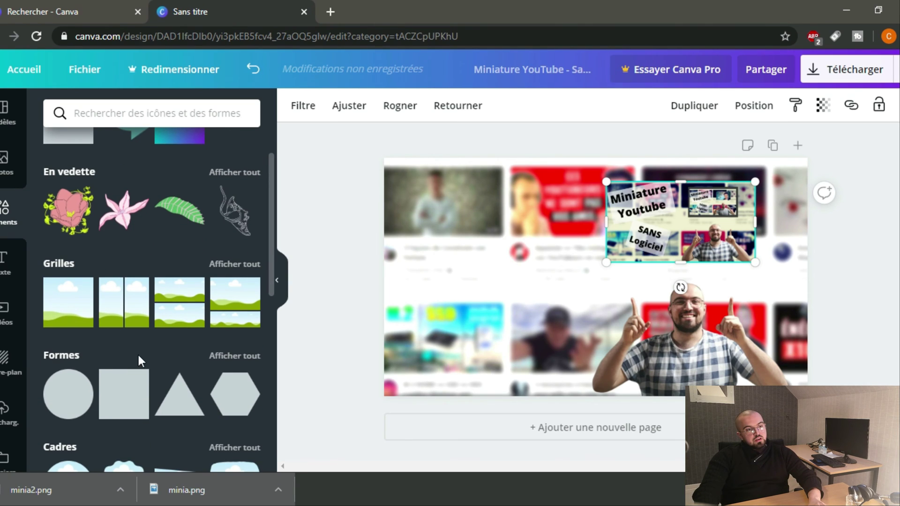
click(114, 399)
drag(500, 182, 583, 261)
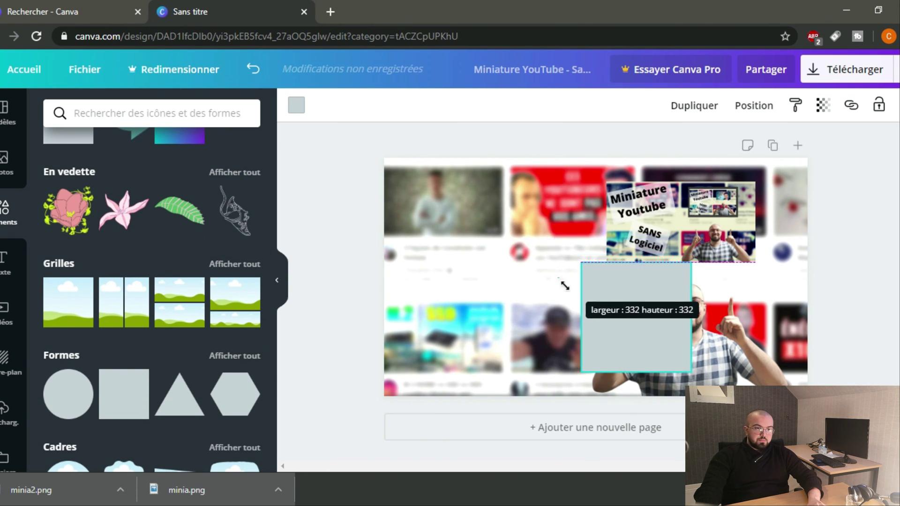
drag(643, 321, 683, 236)
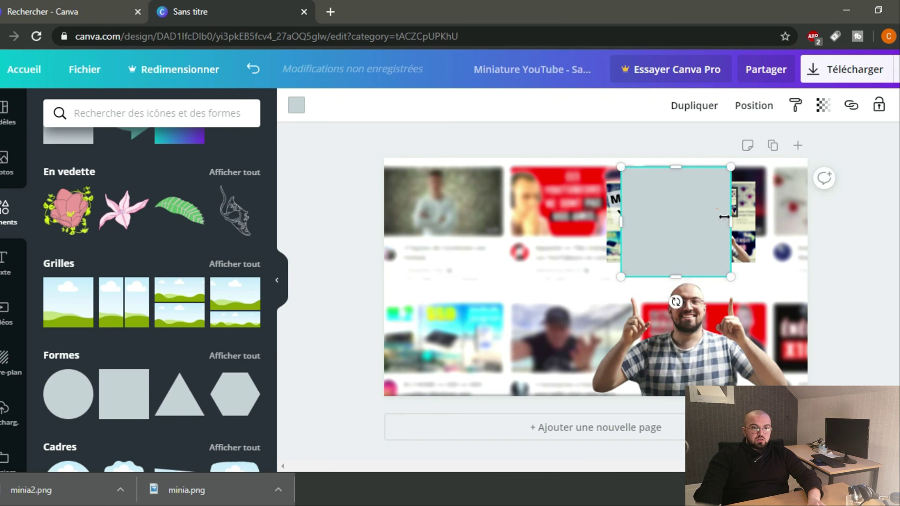
right_click(676, 230)
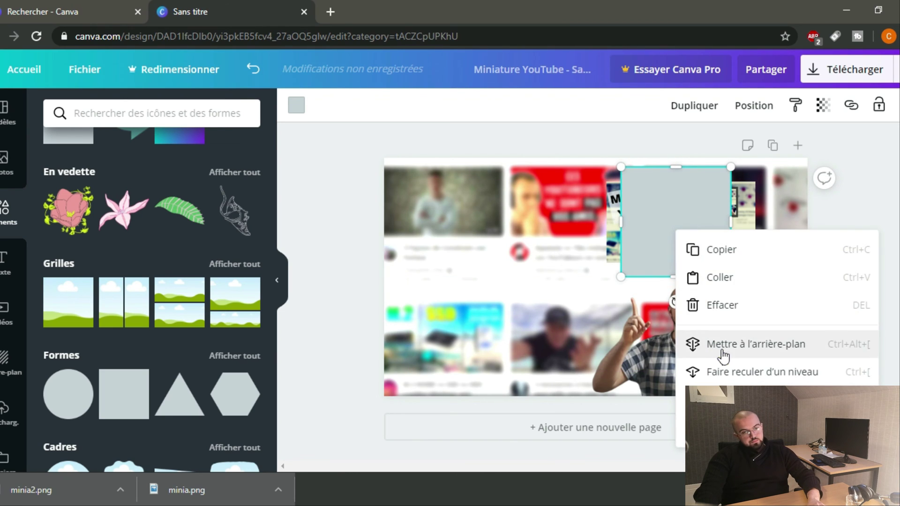
click(733, 372)
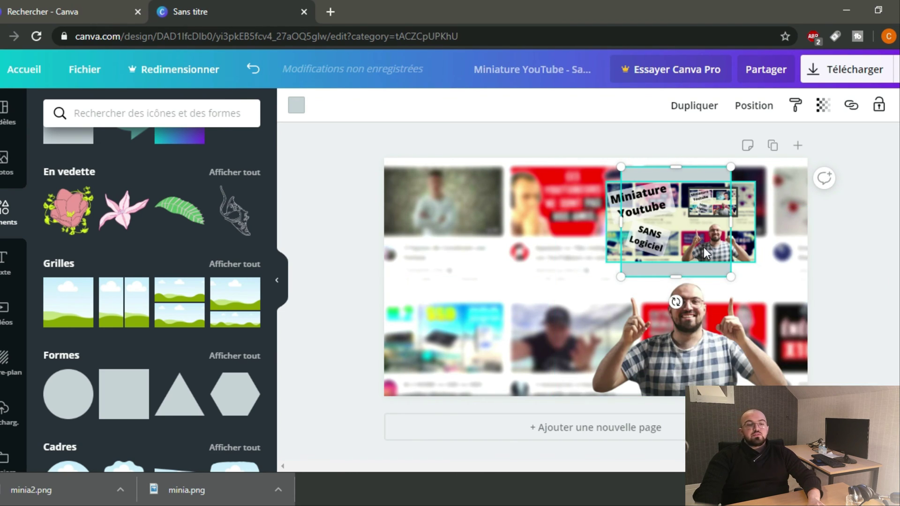
- Resize the grey square to about 484 px wide so it forms a thin, even border around the inset thumbnail
drag(727, 218, 760, 221)
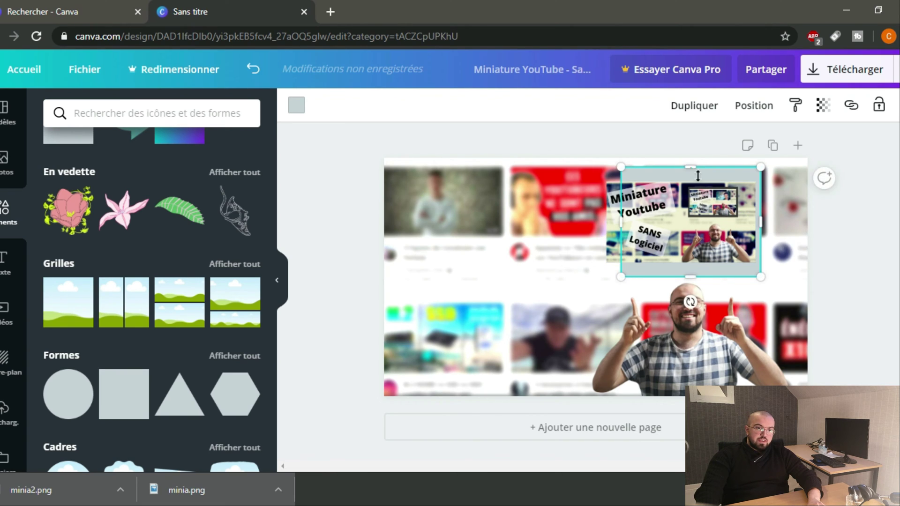
drag(689, 167, 689, 174)
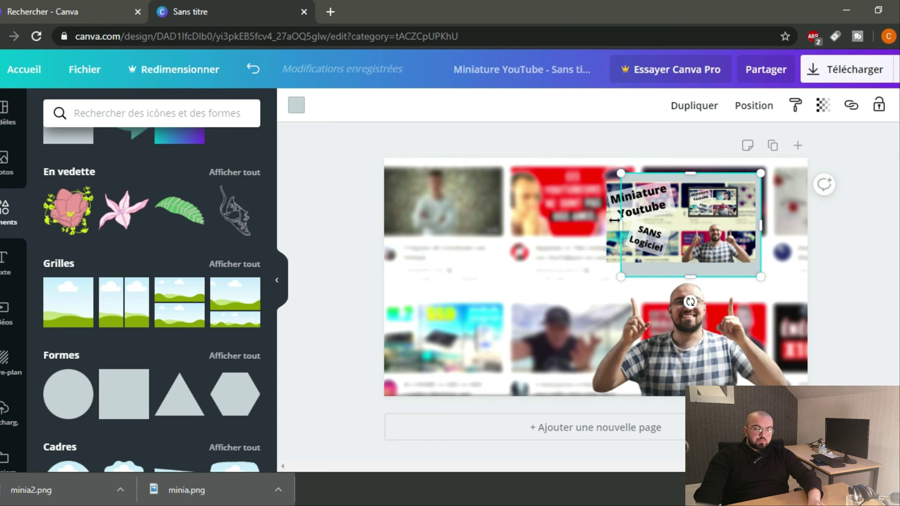
drag(623, 224, 603, 225)
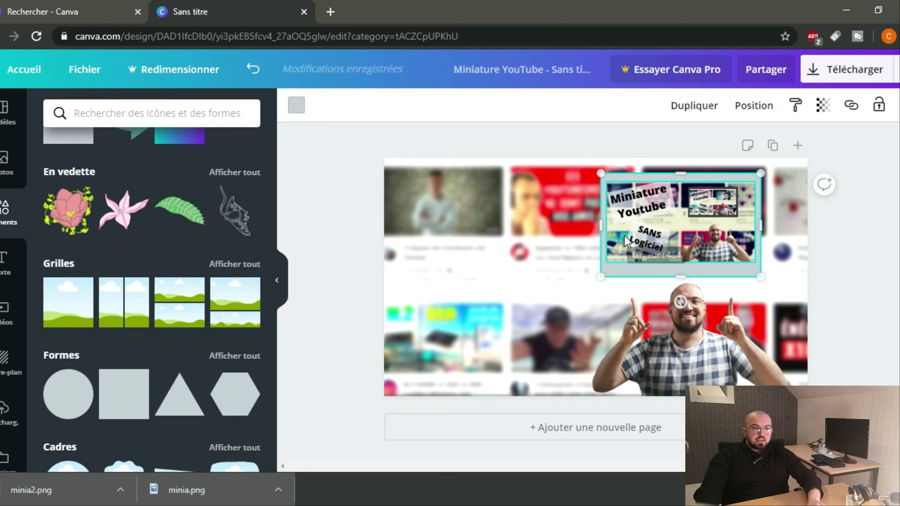
drag(681, 276, 680, 266)
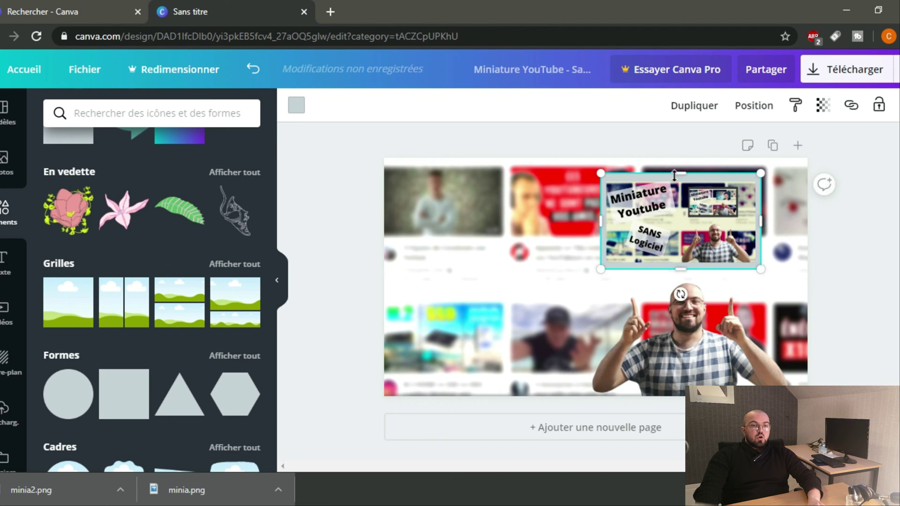
drag(680, 173, 680, 174)
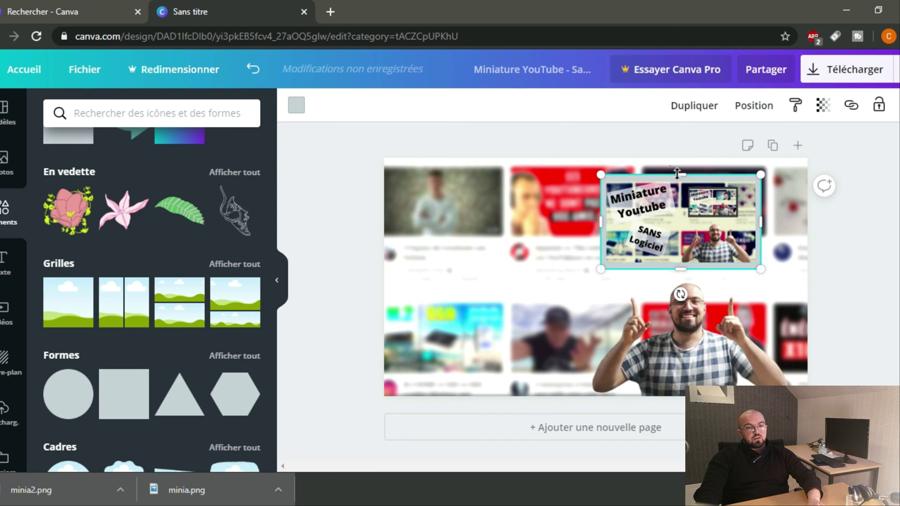
drag(676, 174, 673, 174)
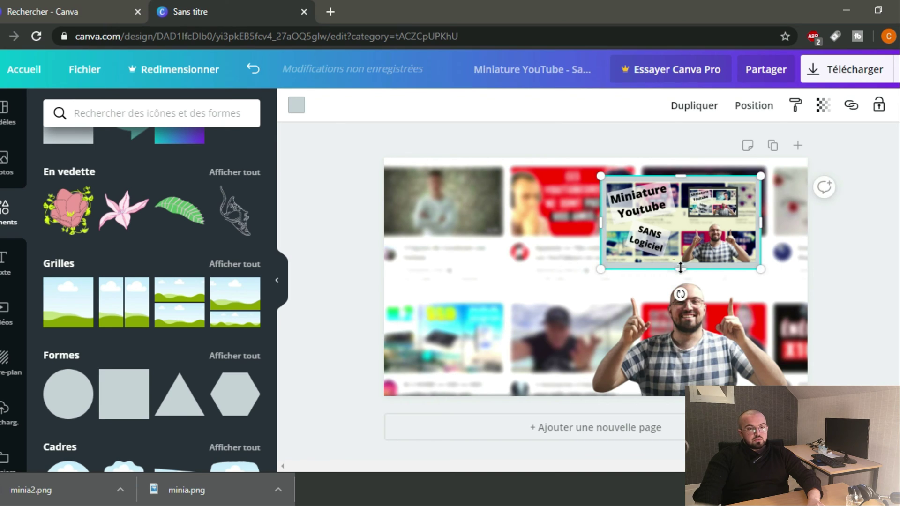
drag(680, 268, 676, 267)
click(445, 212)
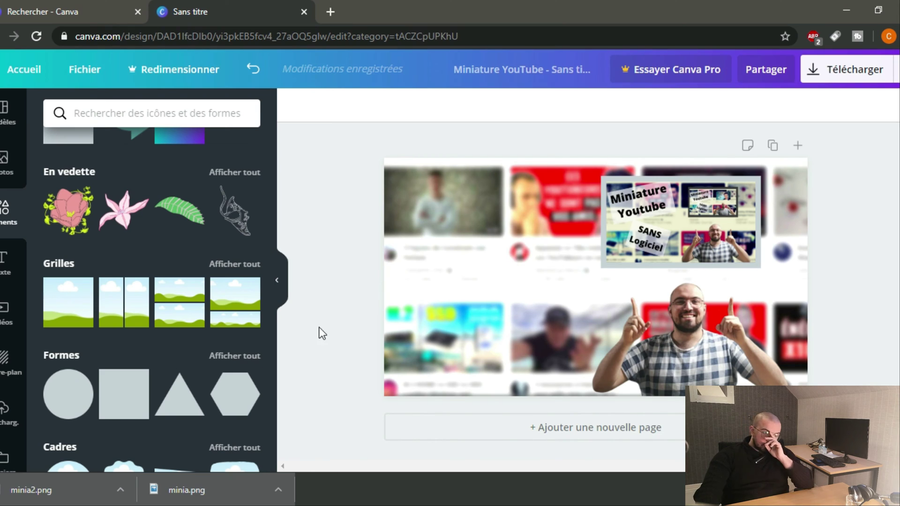
- Add a title text to the page and replace its placeholder with "Miniature Youtube"
click(24, 260)
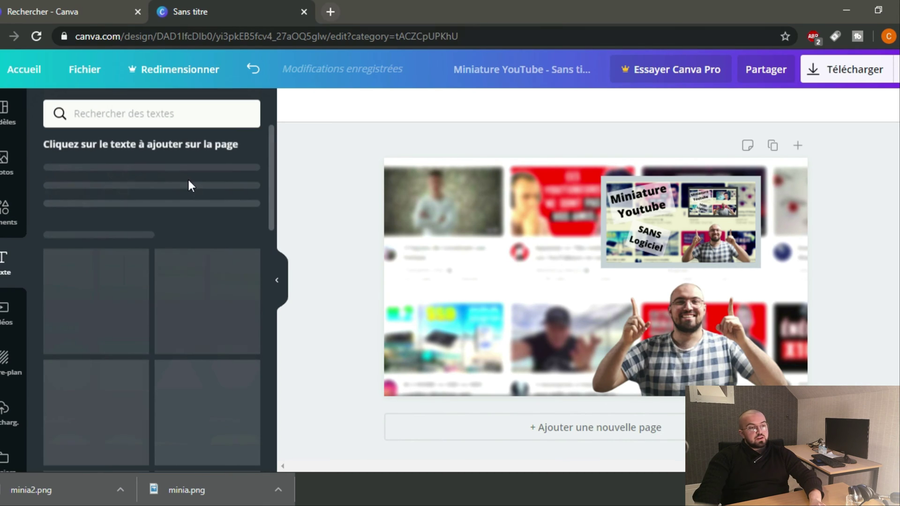
click(86, 199)
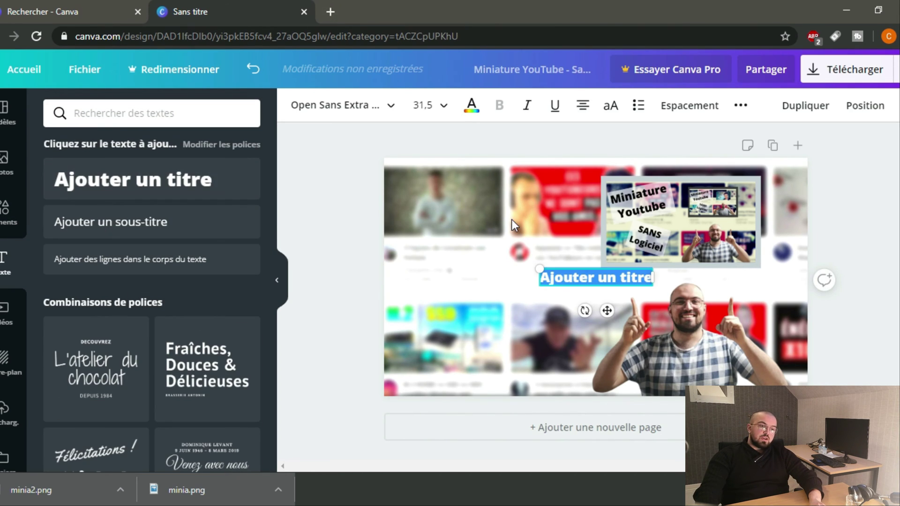
click(565, 278)
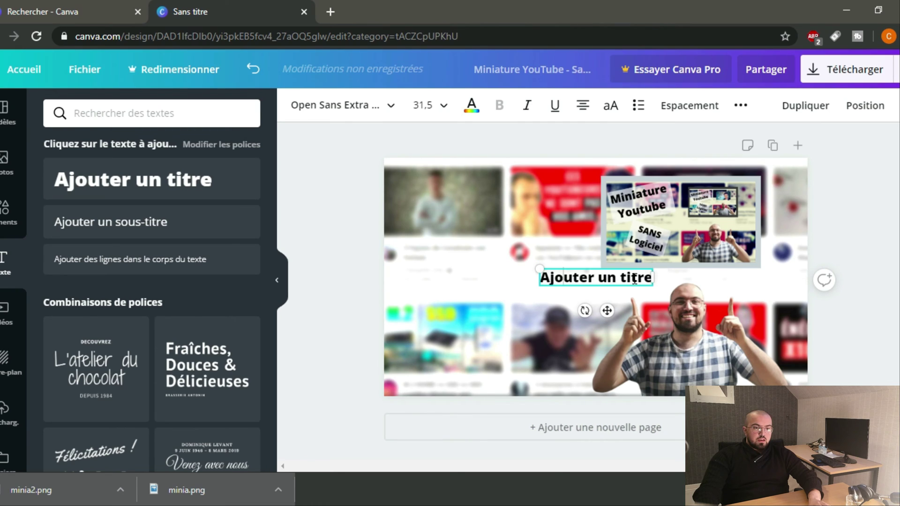
shift+click(635, 276)
key(BackSpace)
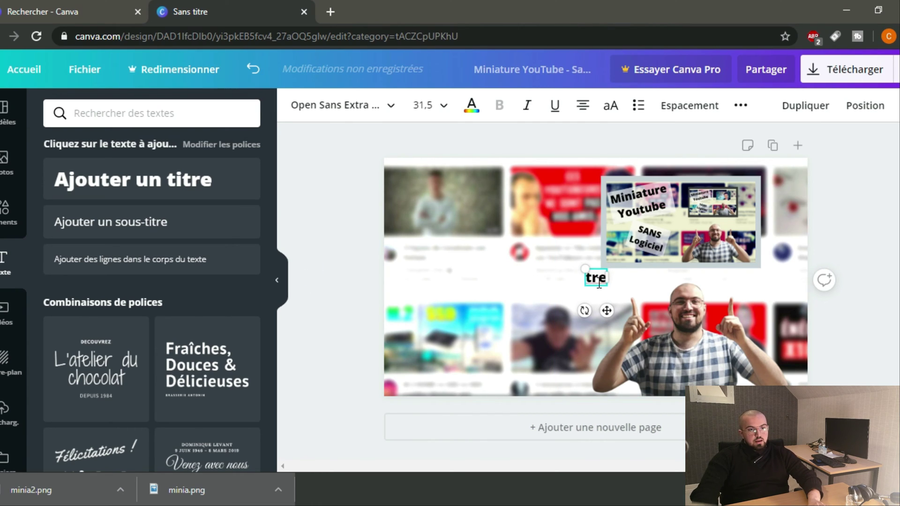
text(M)
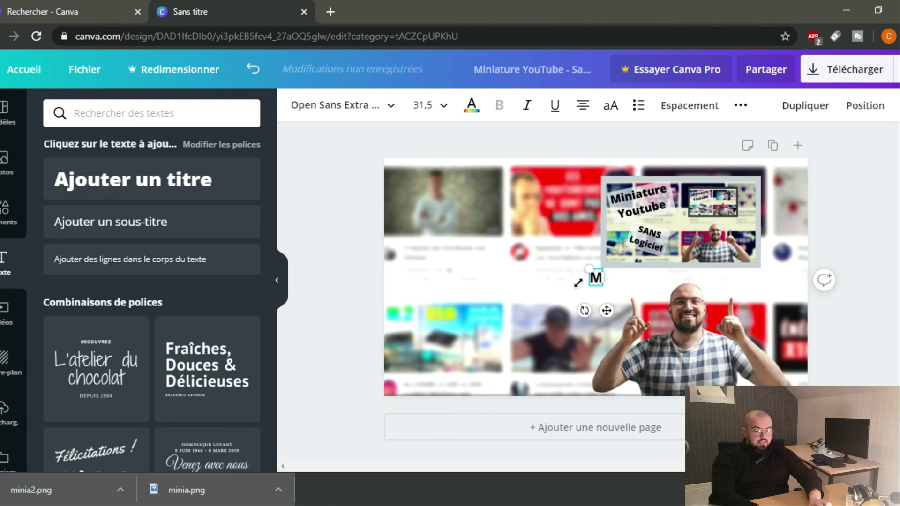
text(iniature)
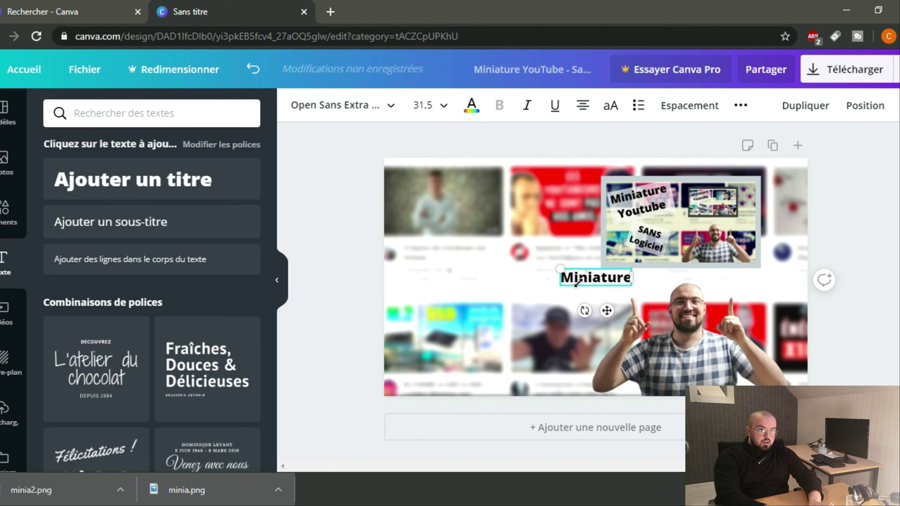
text( Youtube)
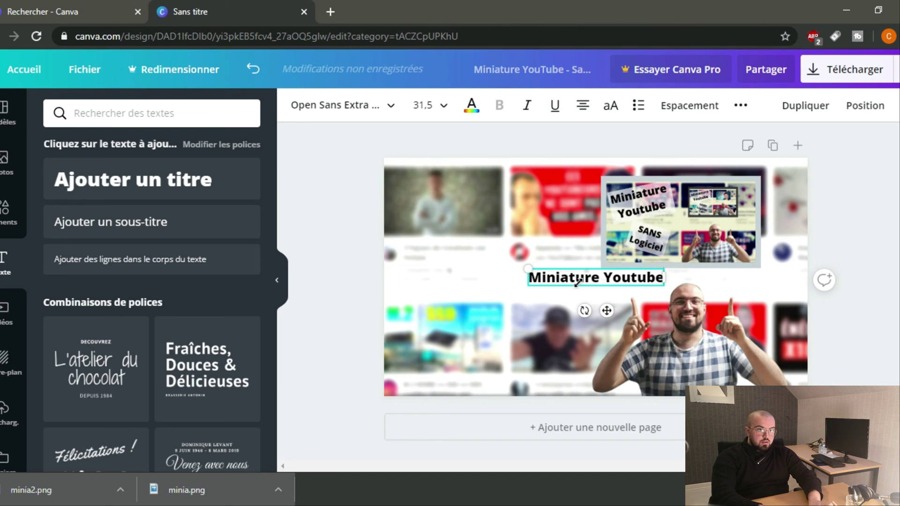
- Set the title's font size to 64 and narrow its text box so the words wrap onto two lines
click(447, 106)
scroll(456, 257, down, 8)
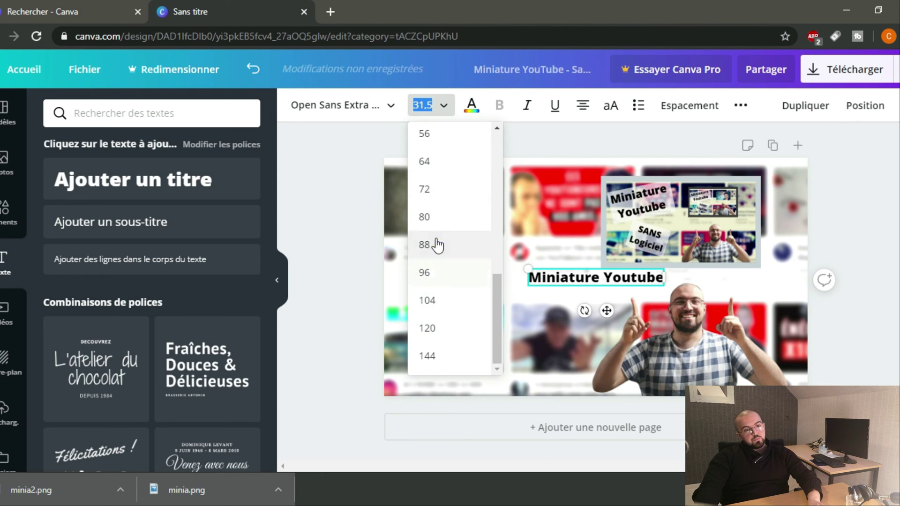
click(426, 163)
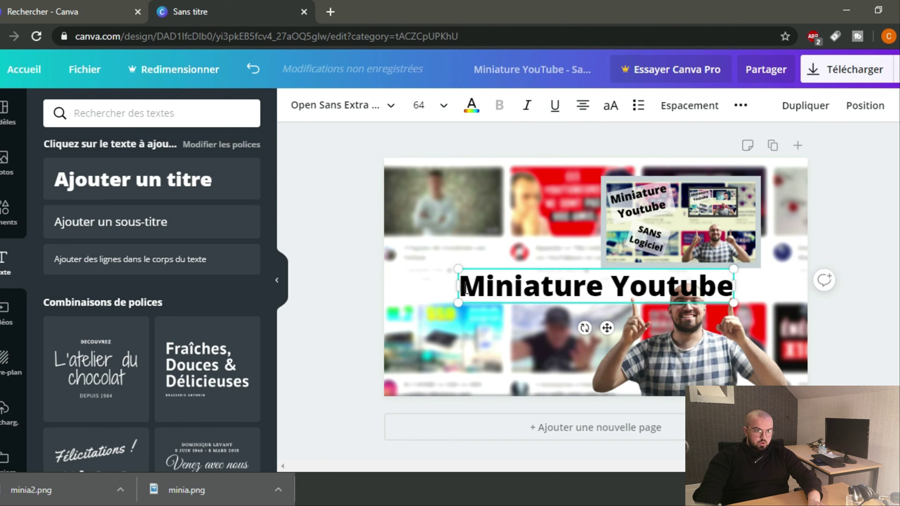
drag(464, 286, 535, 287)
drag(589, 287, 552, 293)
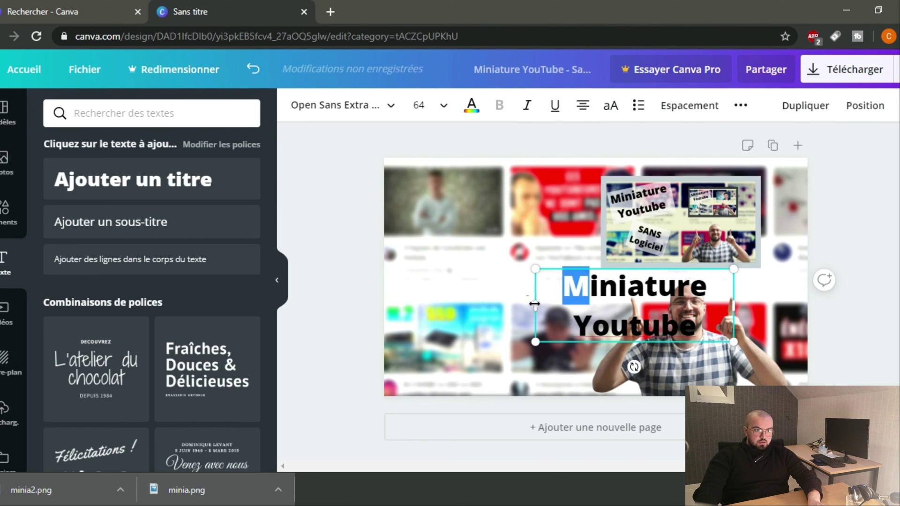
- Move the title to the page's upper-left area beside the inset thumbnail and tilt it counter-clockwise so it slopes upward
drag(615, 348, 477, 257)
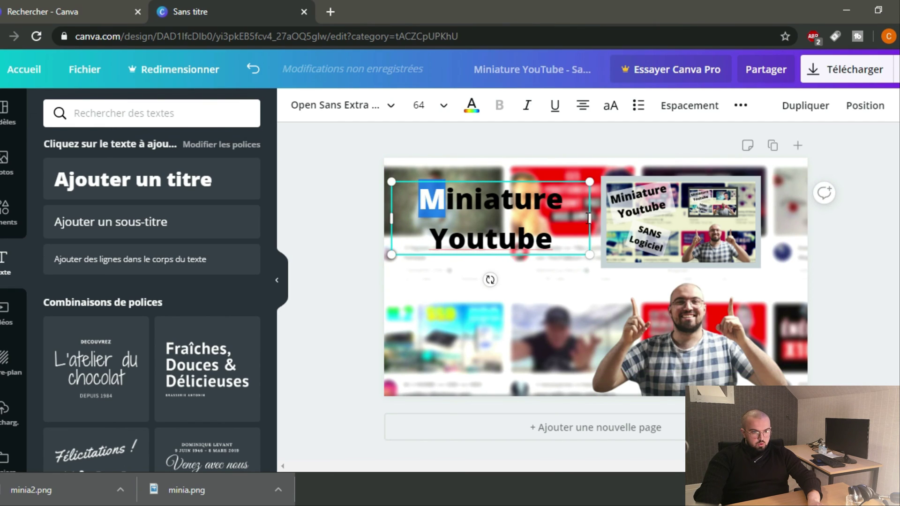
click(589, 218)
drag(587, 218, 557, 227)
drag(474, 280, 489, 278)
click(550, 268)
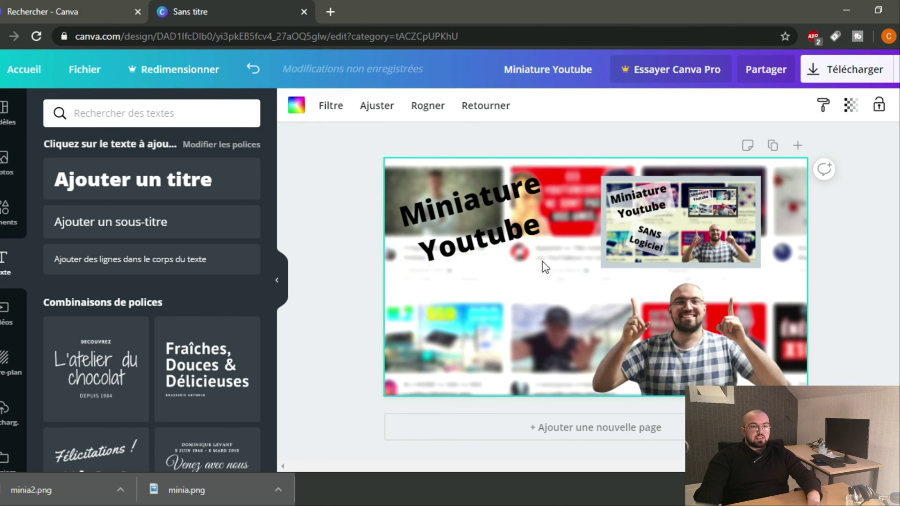
drag(485, 221, 490, 230)
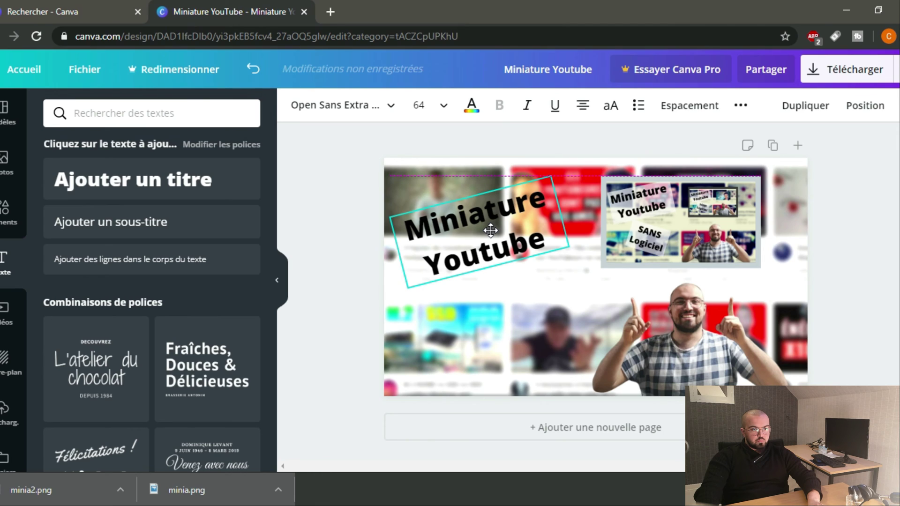
click(345, 243)
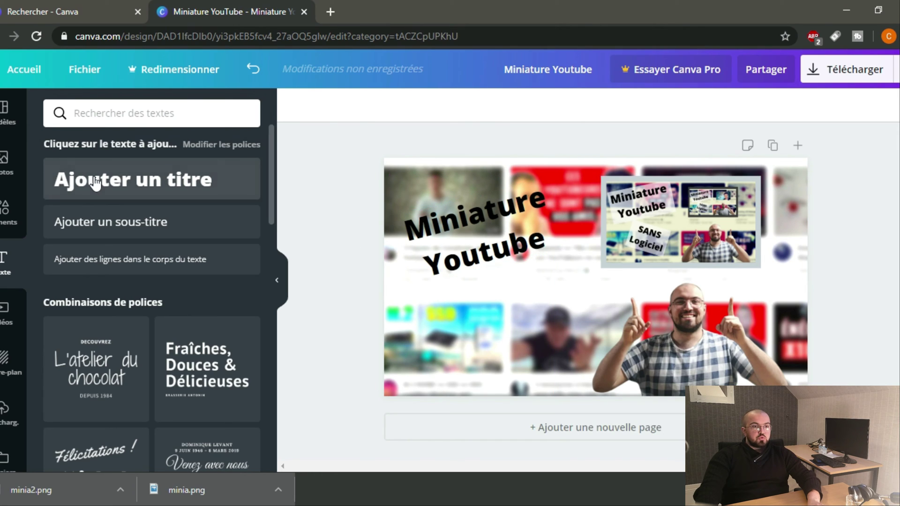
- Add a square shape, shrink it to about 397 px, place it behind the "Miniature Youtube" title and tilt it to match the text's slope
click(7, 207)
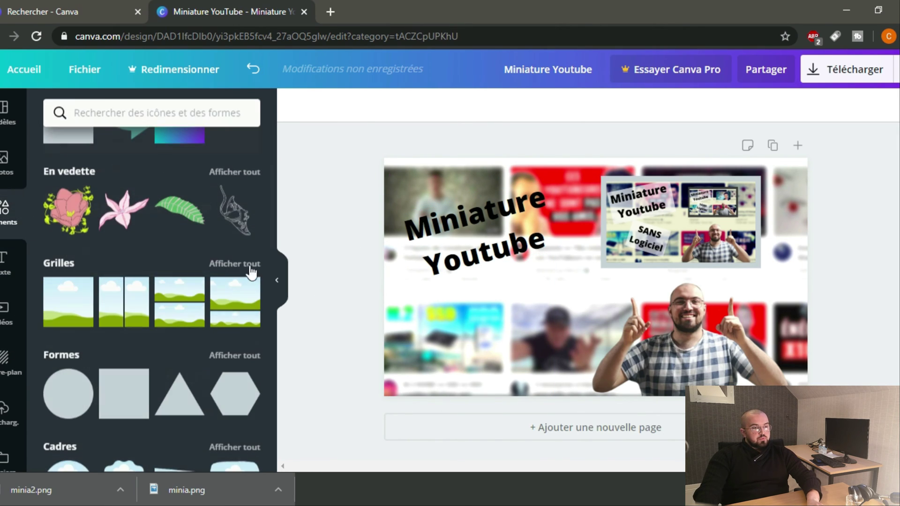
click(123, 389)
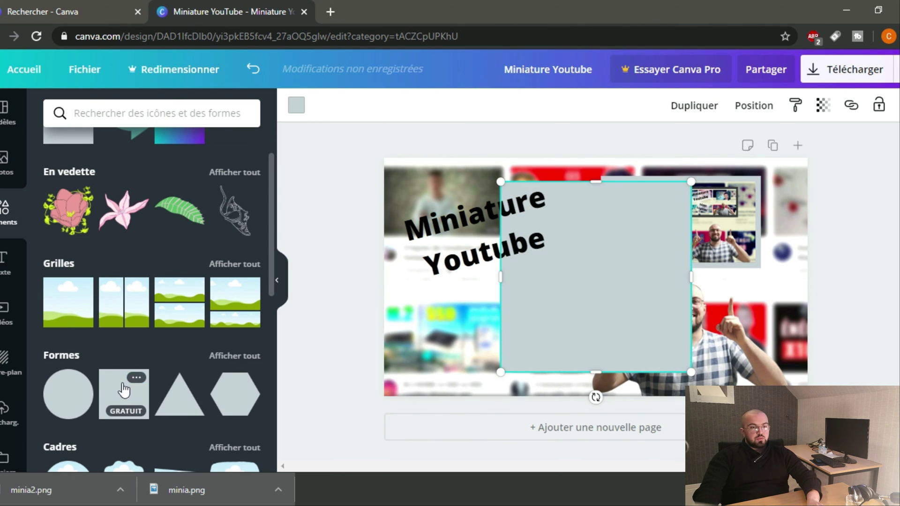
drag(507, 196, 565, 259)
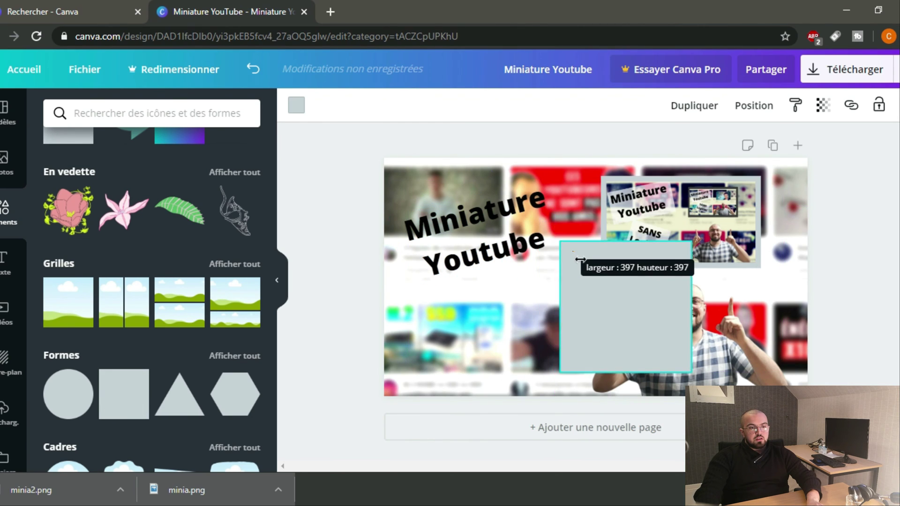
drag(616, 308, 473, 234)
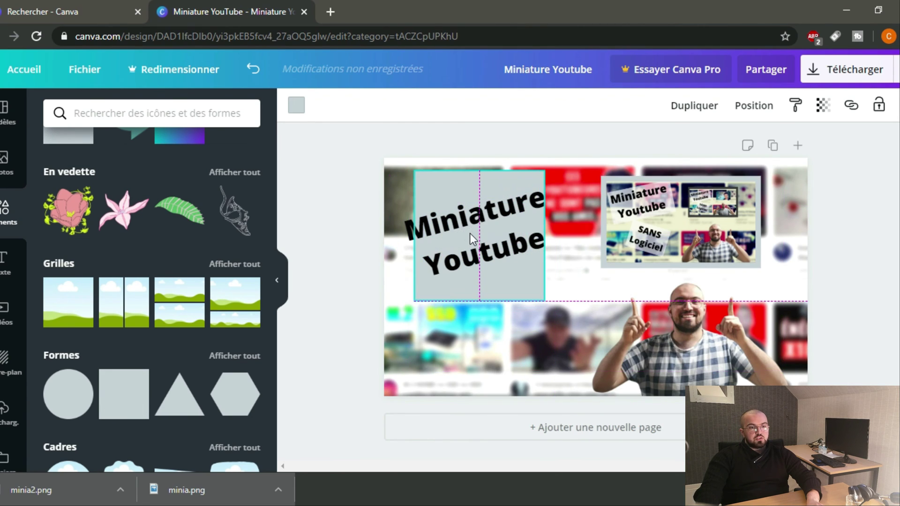
drag(478, 325, 500, 324)
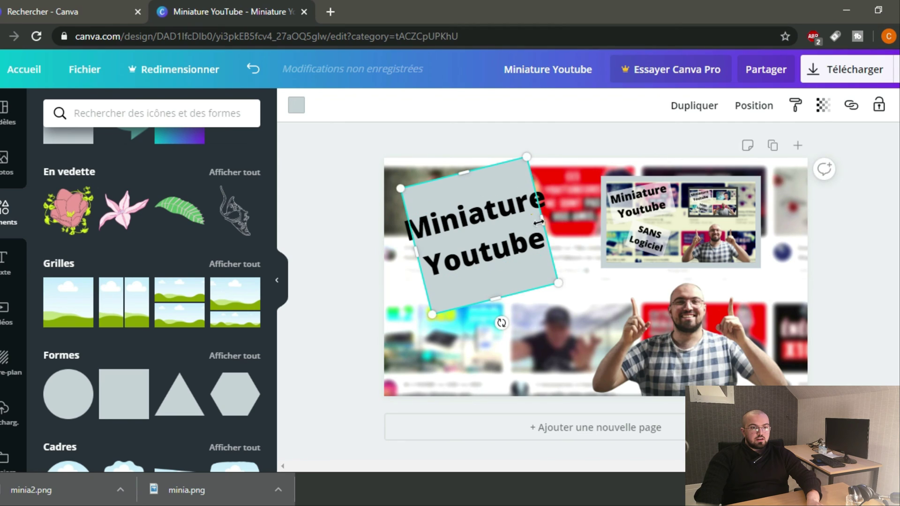
- Adjust the sides of the tilted square so it becomes a rectangle closely framing the two-line "Miniature Youtube" title
drag(543, 223, 552, 223)
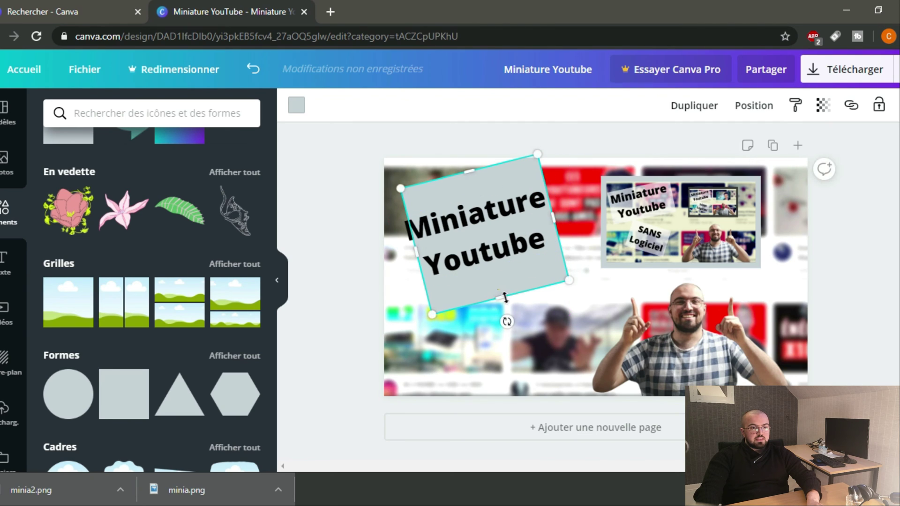
drag(500, 298, 491, 261)
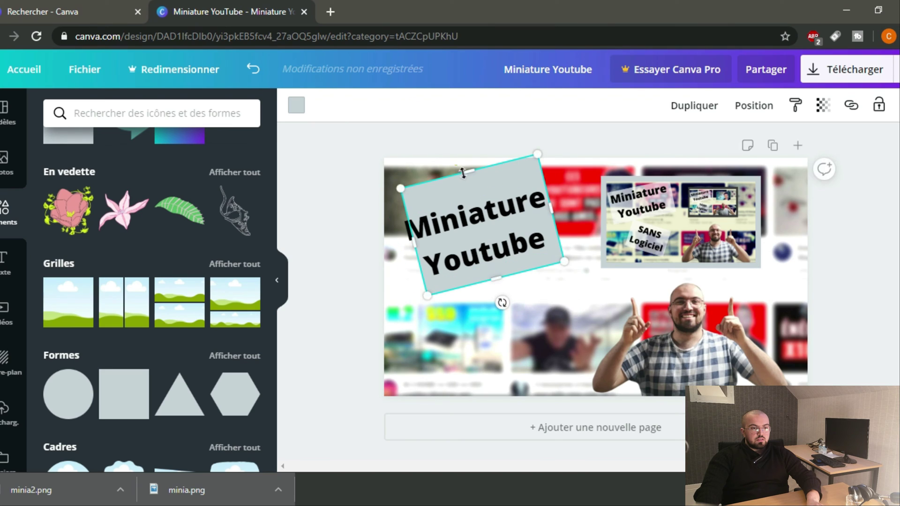
drag(465, 176, 466, 186)
drag(415, 249, 401, 253)
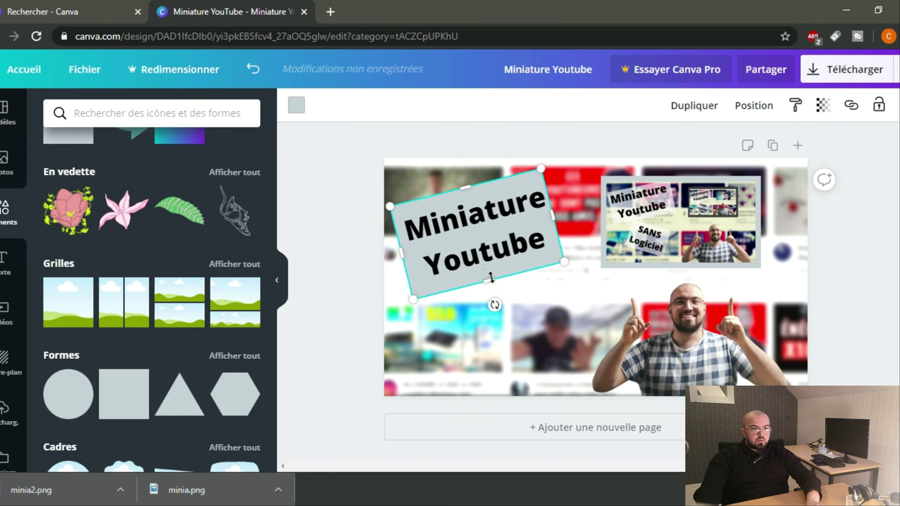
drag(489, 274, 489, 271)
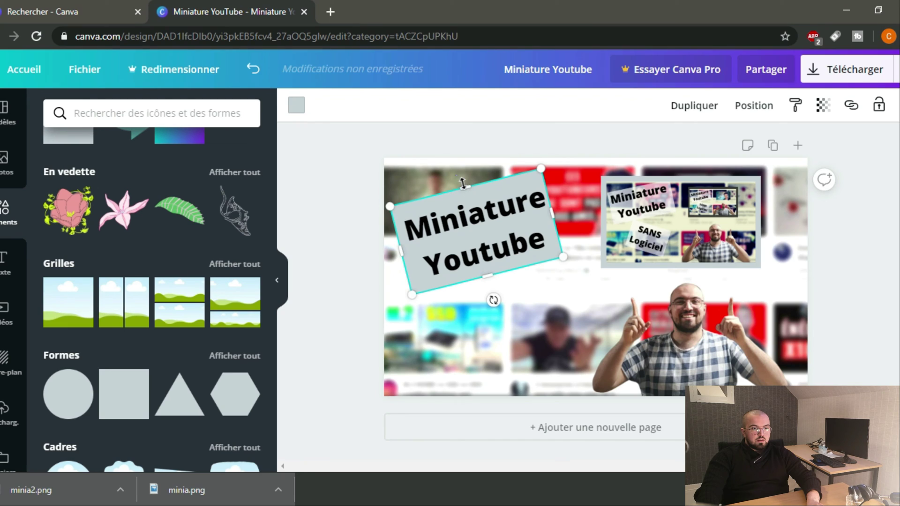
drag(466, 186, 467, 188)
- Set the transparency of the rectangle behind the title to 42 and colour it white
click(823, 107)
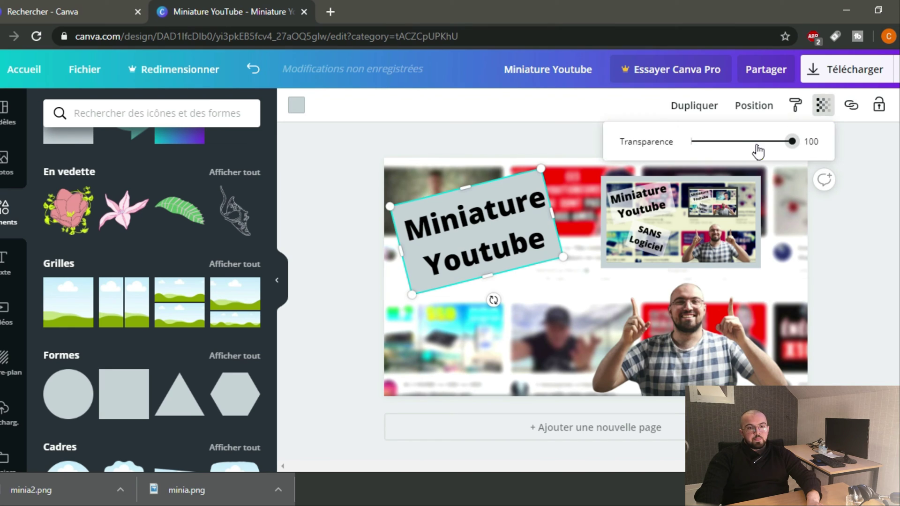
drag(790, 142, 734, 157)
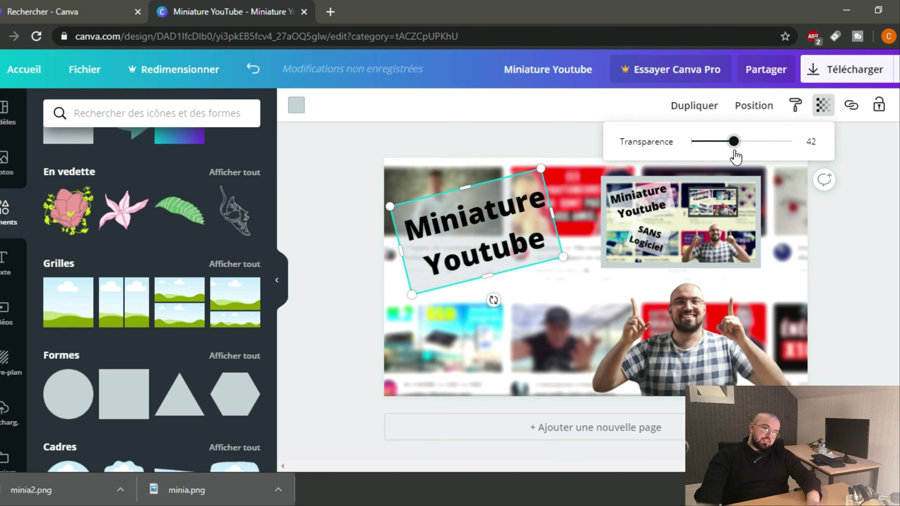
click(304, 112)
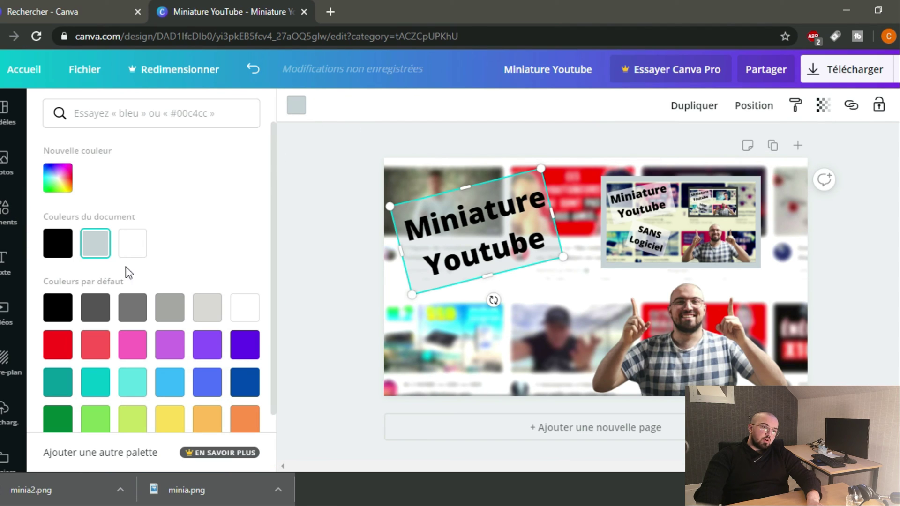
click(133, 245)
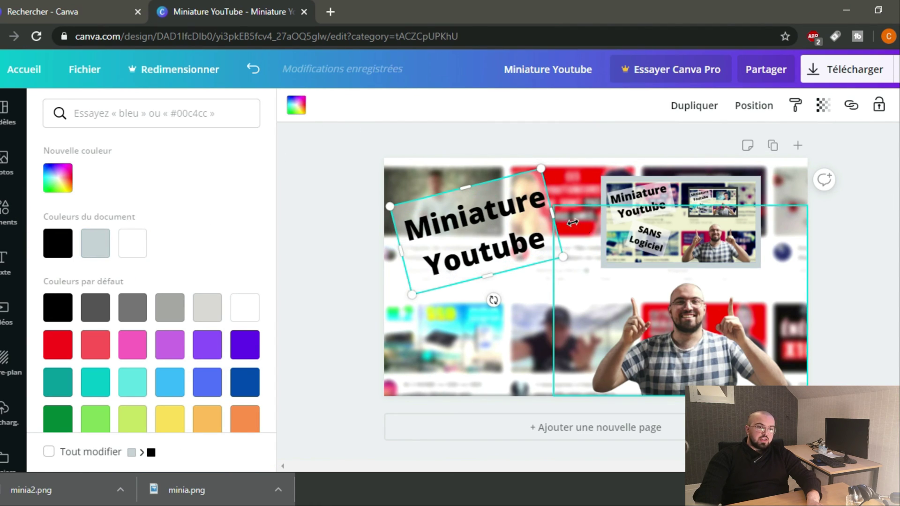
- Change the colour of the border shape around the inset thumbnail to black
click(602, 229)
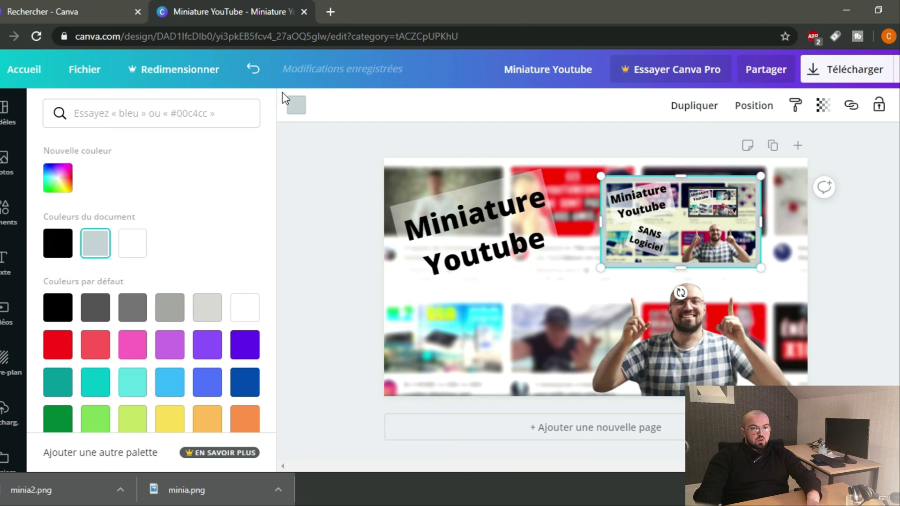
click(299, 106)
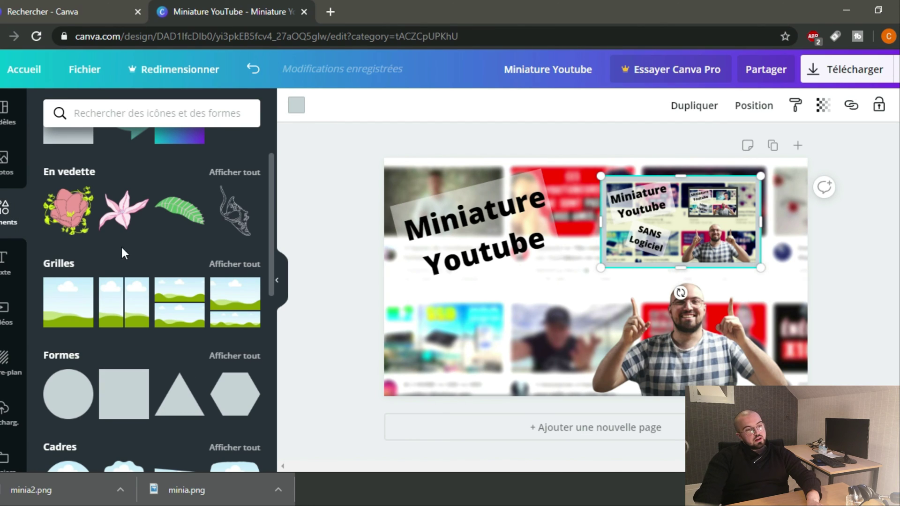
click(294, 107)
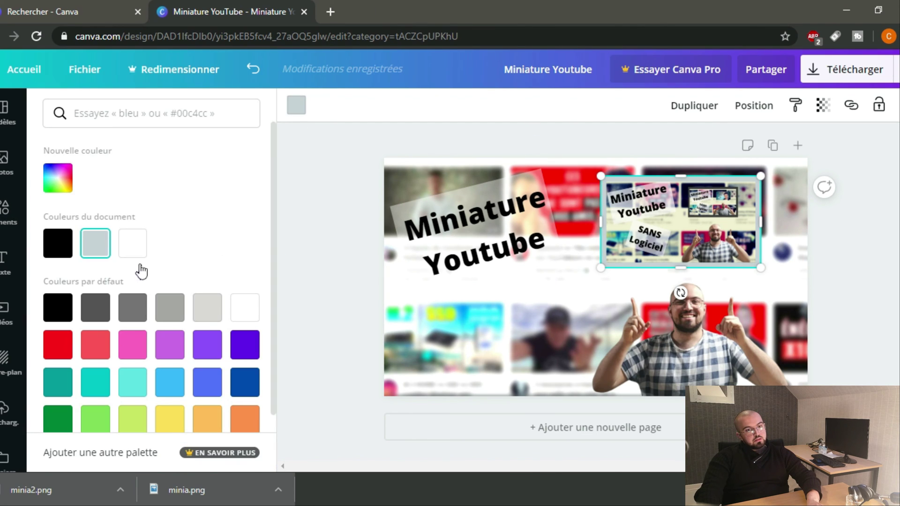
click(69, 252)
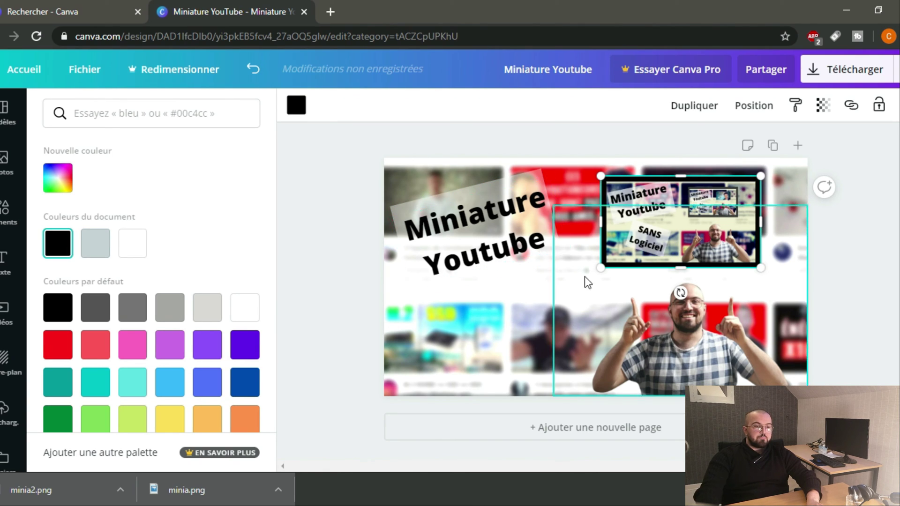
- Trim the upper and lower edges of the translucent white rectangle so it fits more tightly around the "Miniature Youtube" title
click(457, 241)
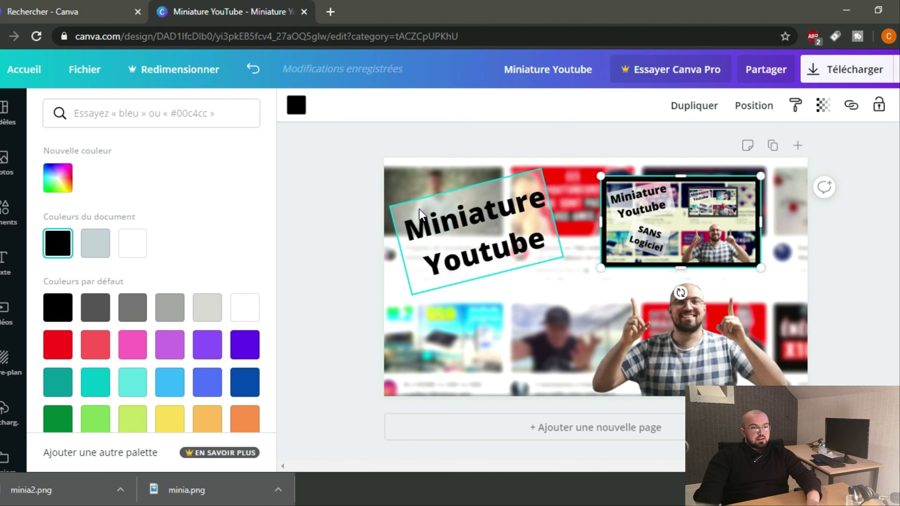
drag(462, 185, 459, 200)
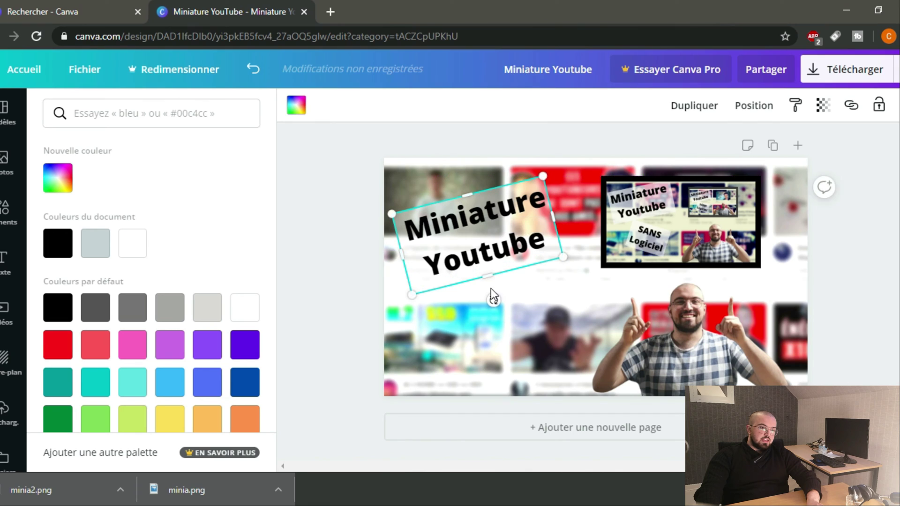
drag(487, 275, 485, 269)
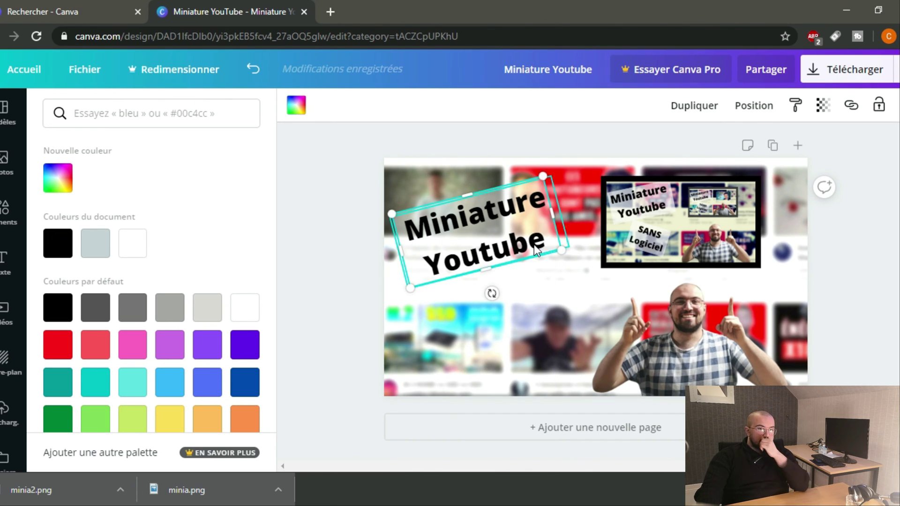
- Add a second title text to the page and replace its placeholder with "SANS Logiciel"
click(8, 262)
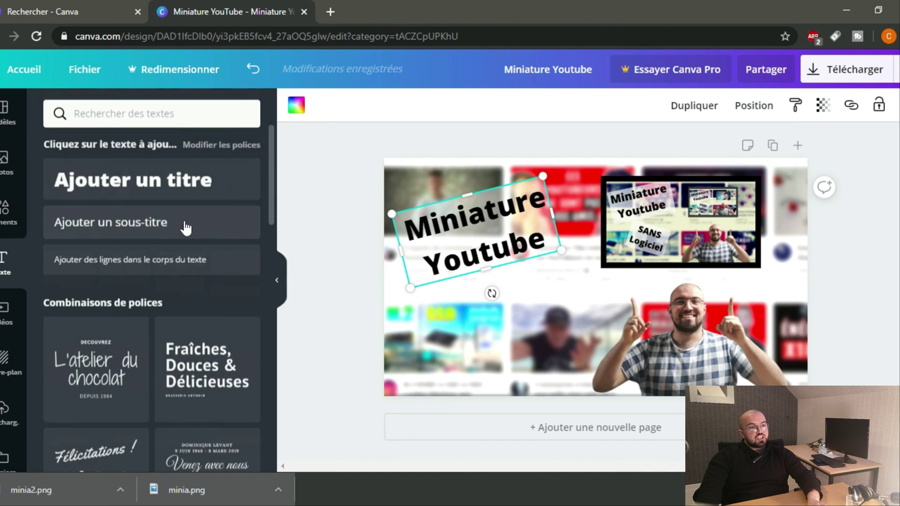
click(159, 187)
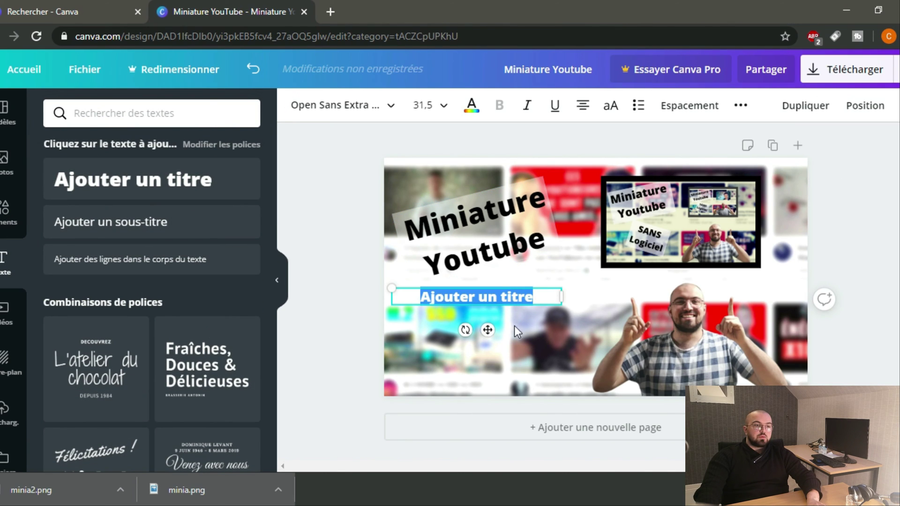
text(SAN)
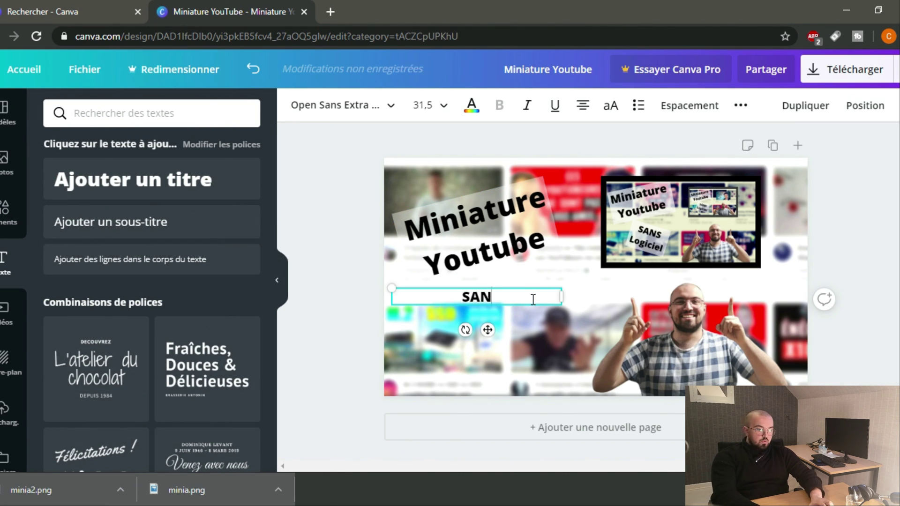
text(S Logiciel)
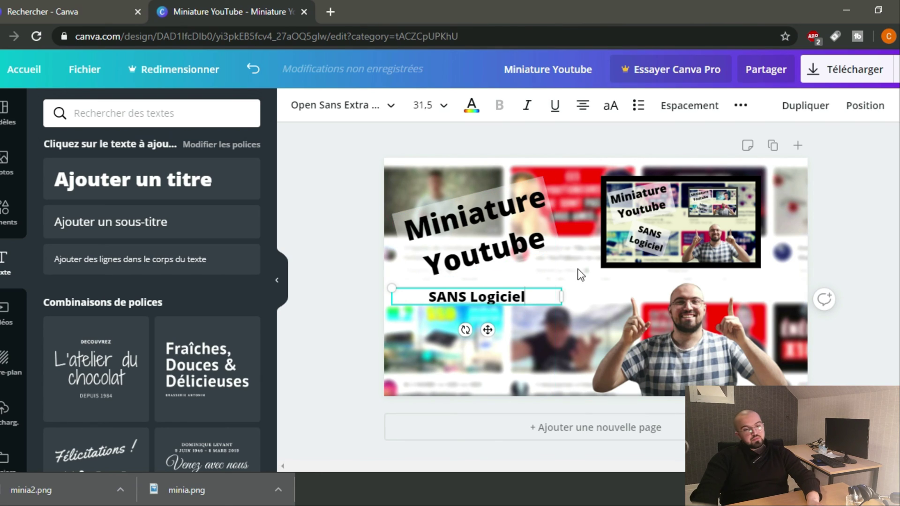
- Narrow the "SANS Logiciel" text box slightly and set its font size to 56 so the words wrap onto two lines
drag(562, 296, 554, 296)
click(423, 105)
scroll(442, 318, down, 5)
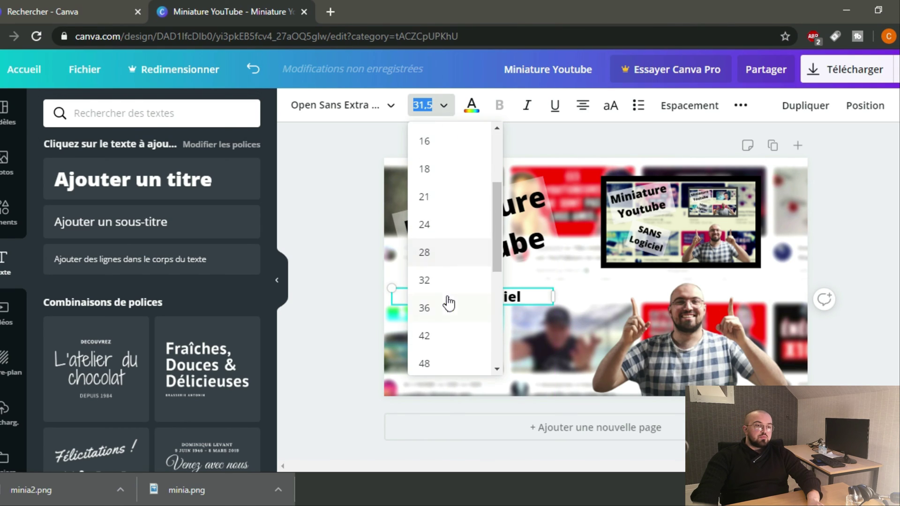
click(435, 294)
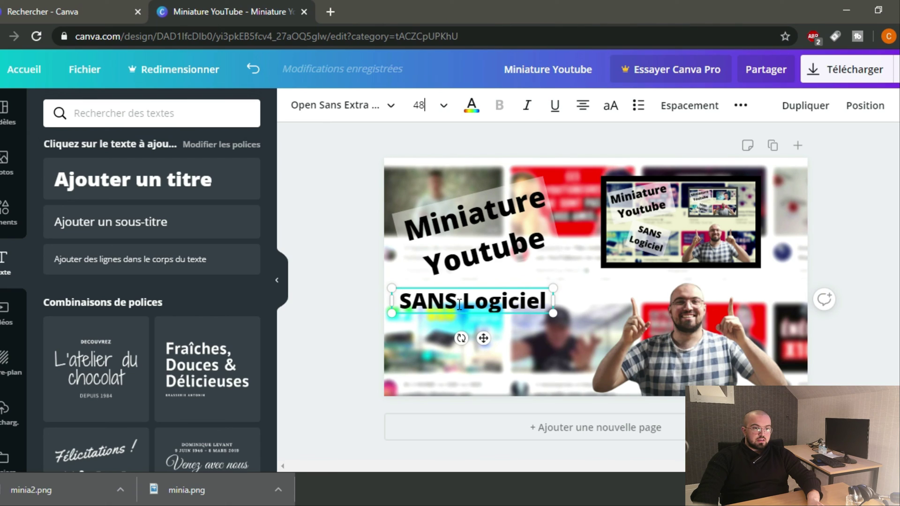
click(443, 113)
click(466, 284)
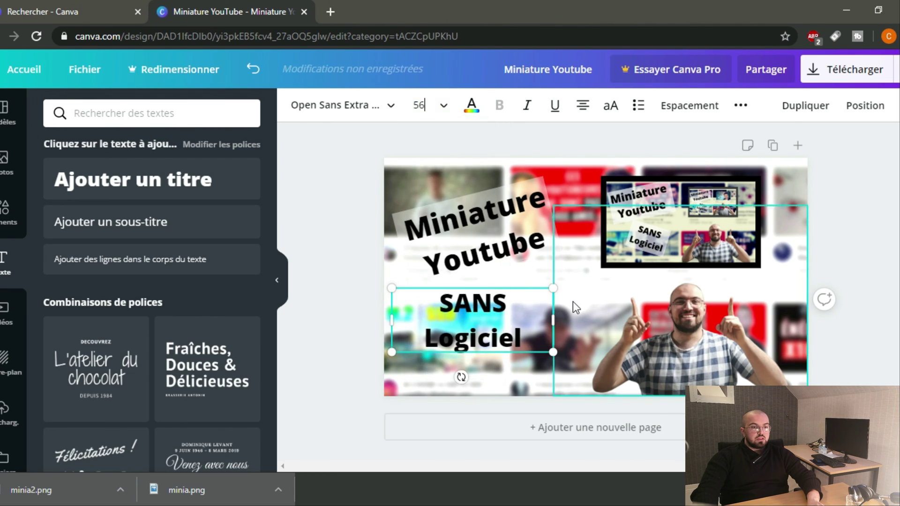
- Try font size 72 on the "Miniature Youtube" title, and set it back to 64
click(490, 243)
click(420, 105)
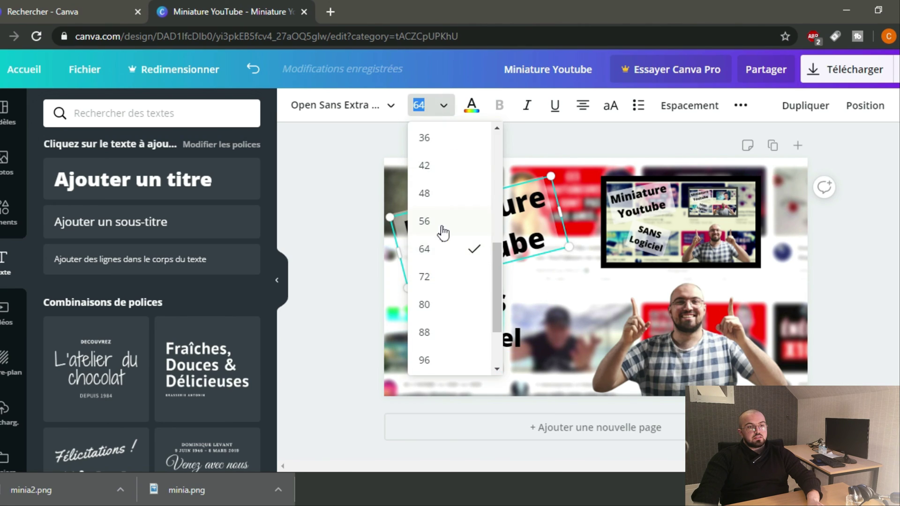
click(446, 275)
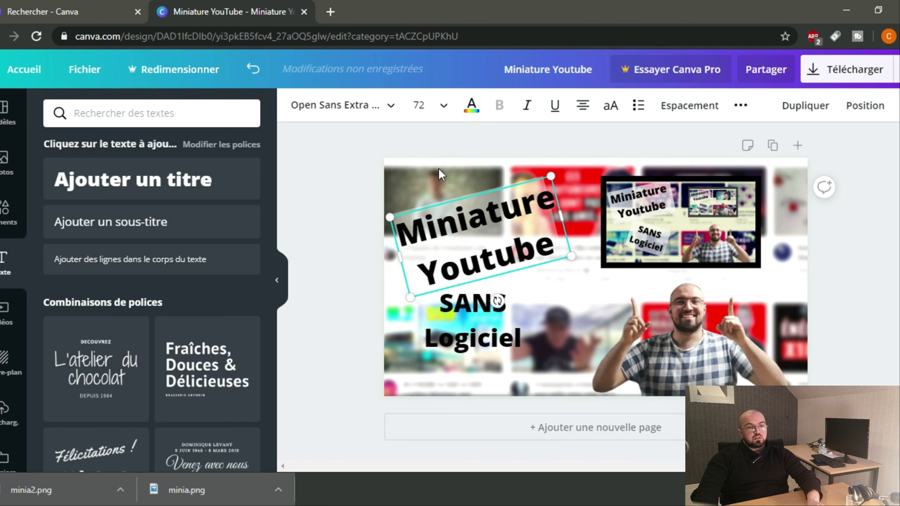
click(442, 110)
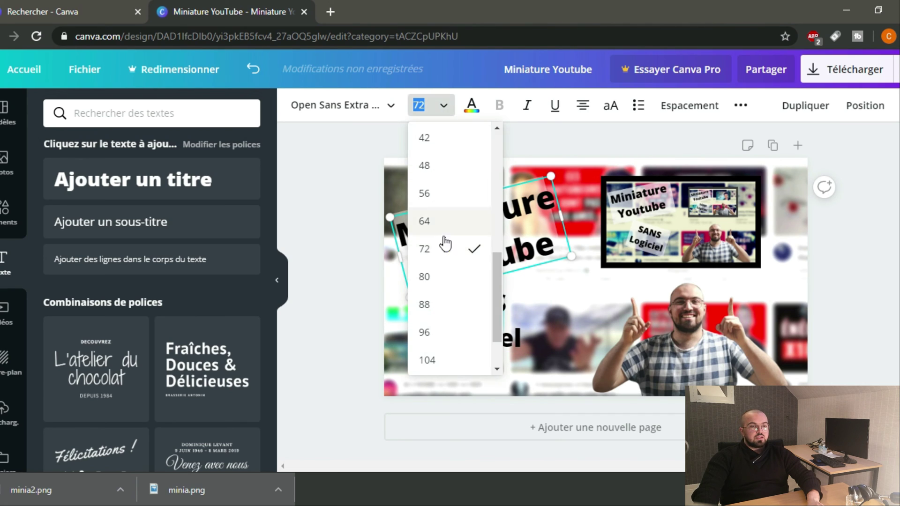
click(421, 219)
- Tilt the "SANS Logiciel" text clockwise so it slopes downward and shift it slightly right below the "Miniature Youtube" title
click(510, 313)
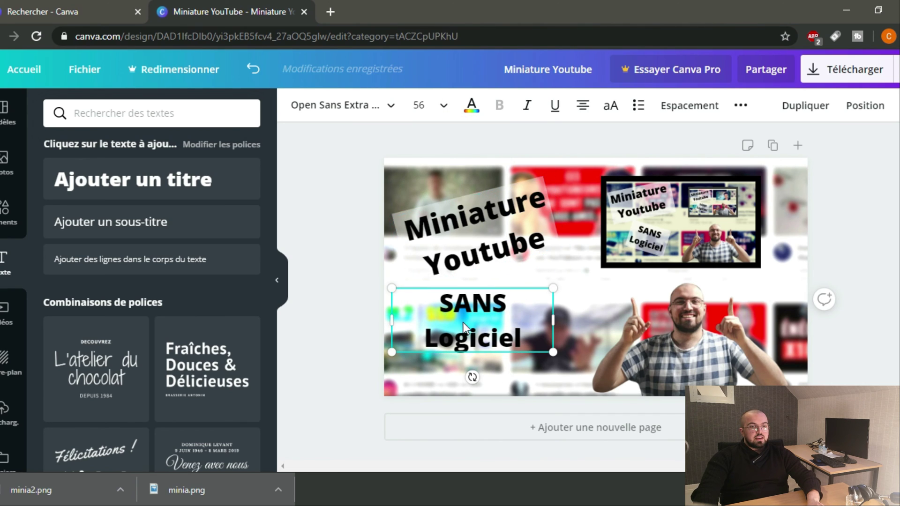
drag(473, 377, 440, 372)
drag(476, 327, 493, 334)
drag(462, 374, 473, 377)
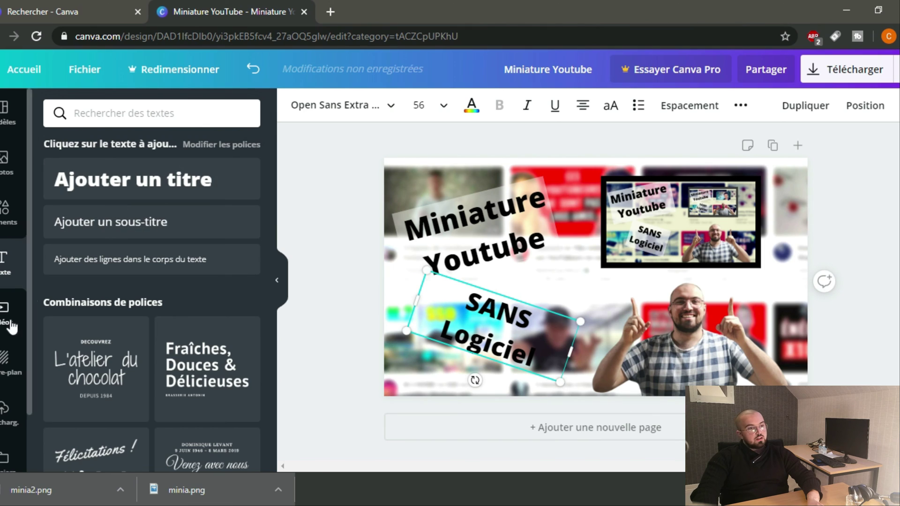
- Add a square shape to the page, shrink it to roughly half its size and colour it white
click(5, 213)
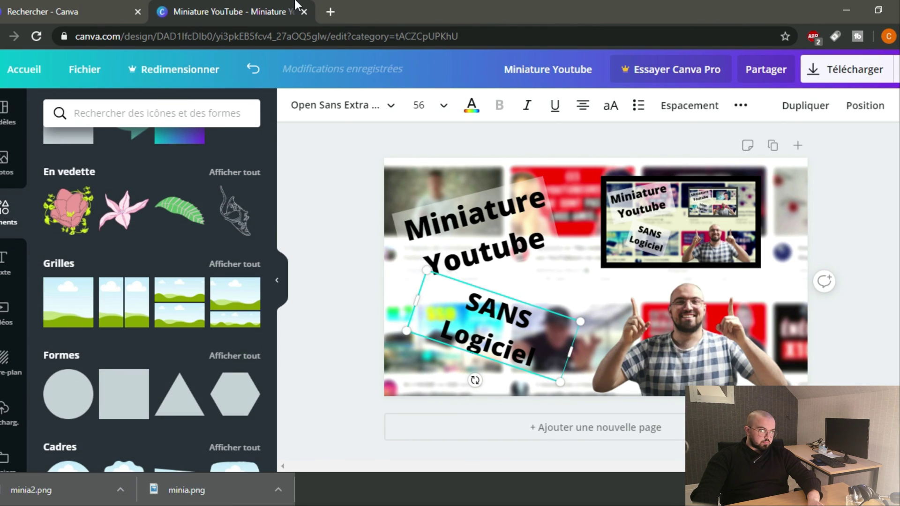
click(124, 393)
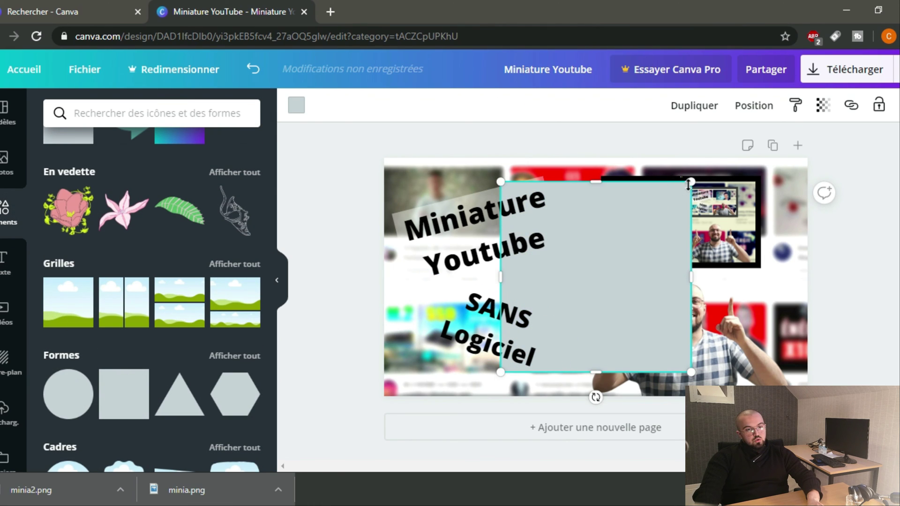
drag(689, 184, 610, 262)
click(296, 105)
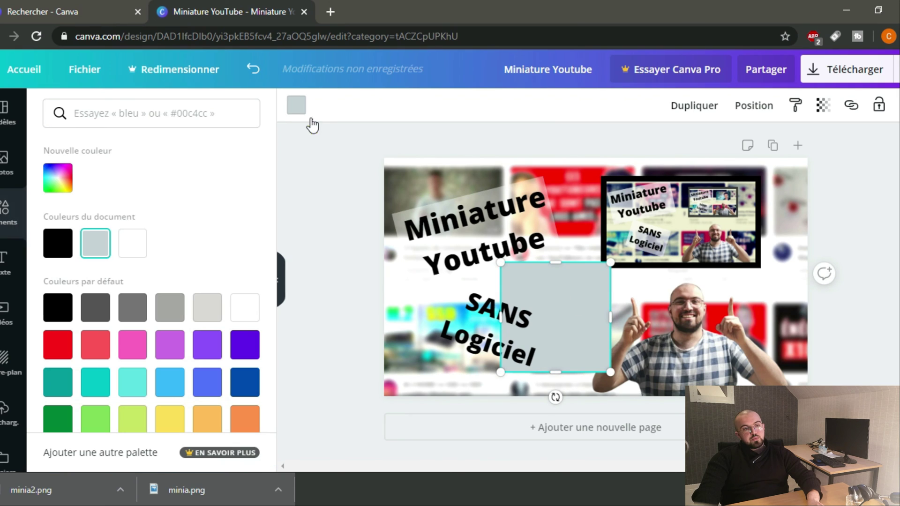
click(133, 243)
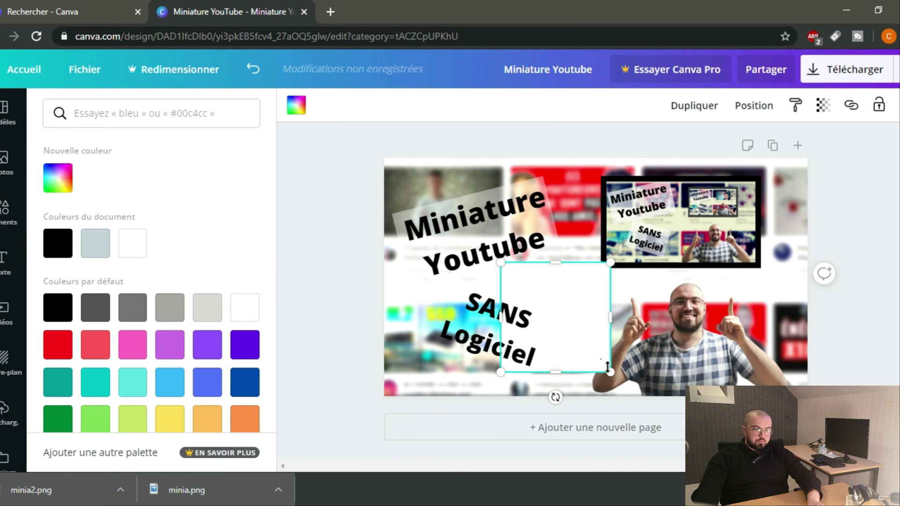
- Shrink the white square a little more, place it behind the "SANS Logiciel" text and rotate it 18° clockwise
drag(607, 372, 604, 351)
click(552, 338)
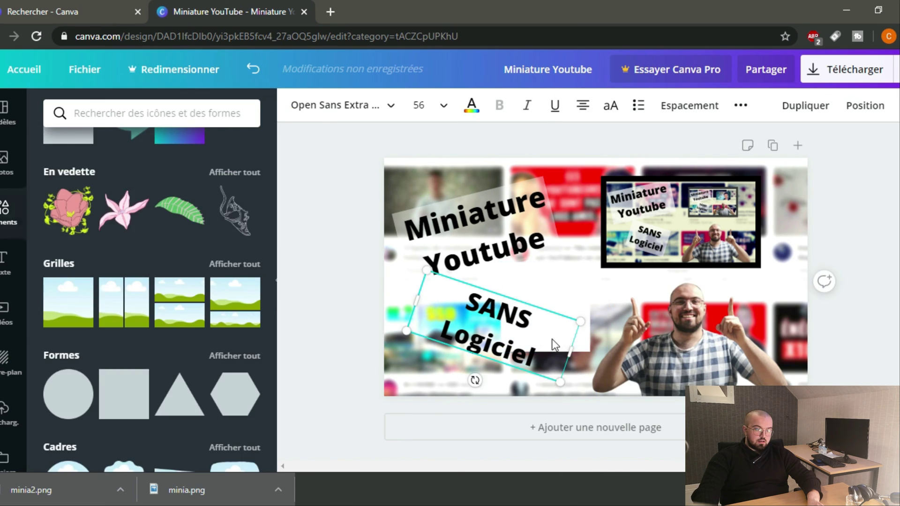
drag(539, 298, 483, 331)
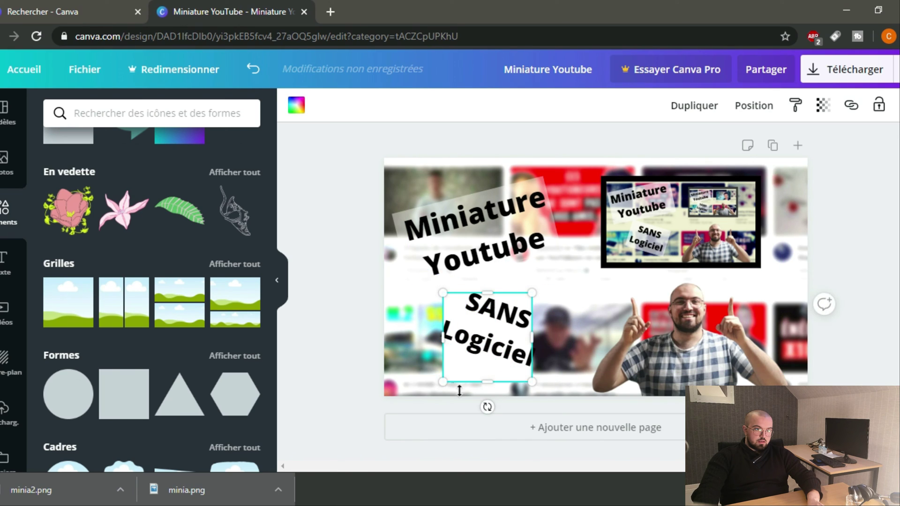
drag(491, 399, 466, 401)
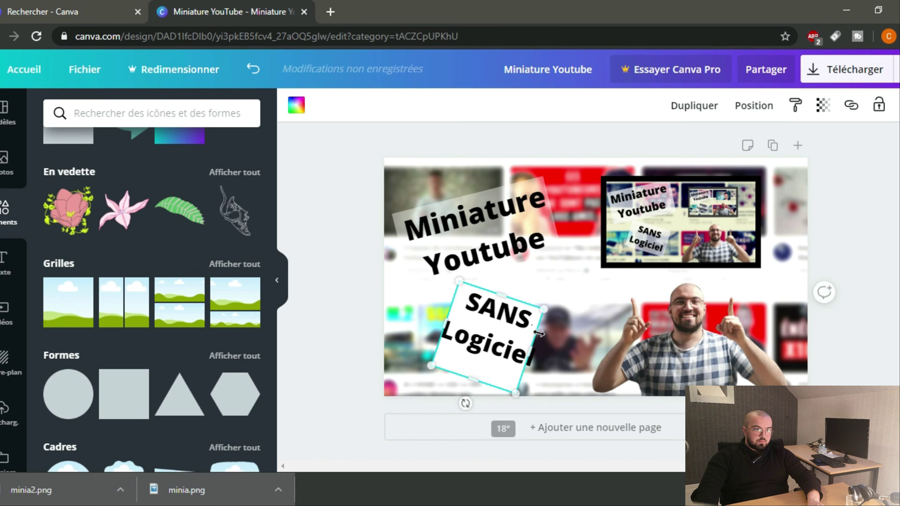
- Widen the tilted white panel on both sides to cover "SANS Logiciel", and narrow the text box to fit the panel
mouse_move(538, 348)
mouse_down()
mouse_move(548, 349)
mouse_move(540, 345)
mouse_up()
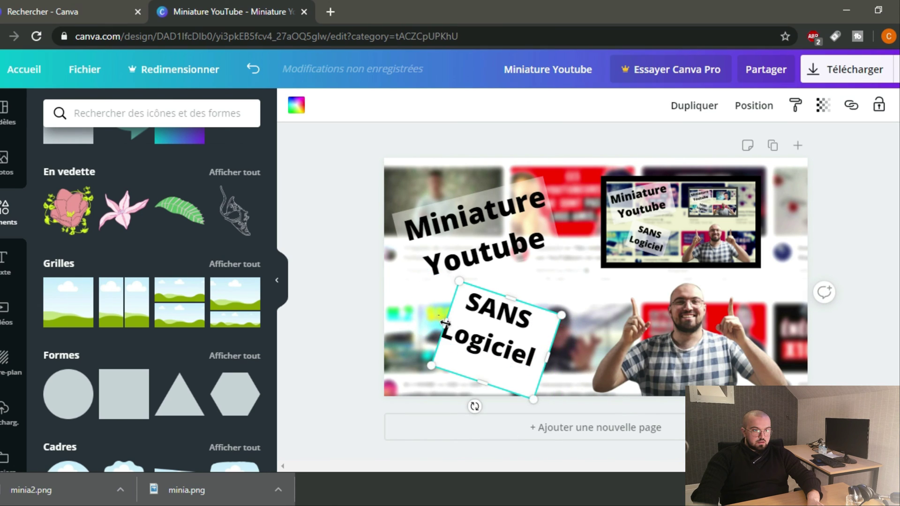
drag(448, 324, 430, 304)
click(418, 302)
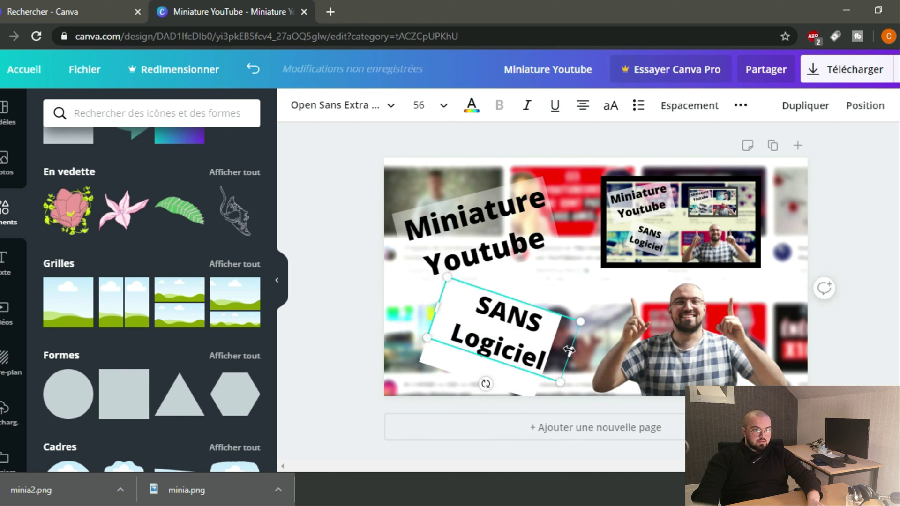
drag(568, 345, 548, 346)
click(449, 370)
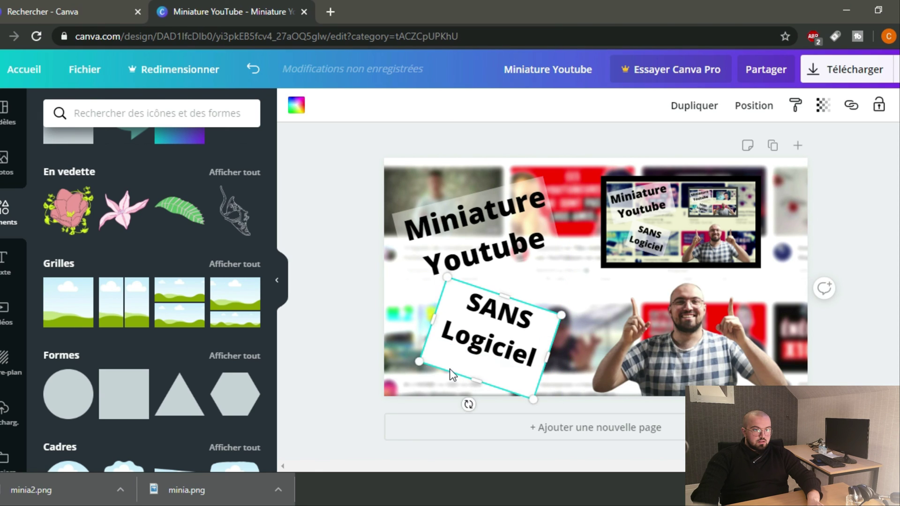
- Set the transparency of the white panel behind "SANS Logiciel" to 43, matching the panel behind "Miniature Youtube"
click(826, 111)
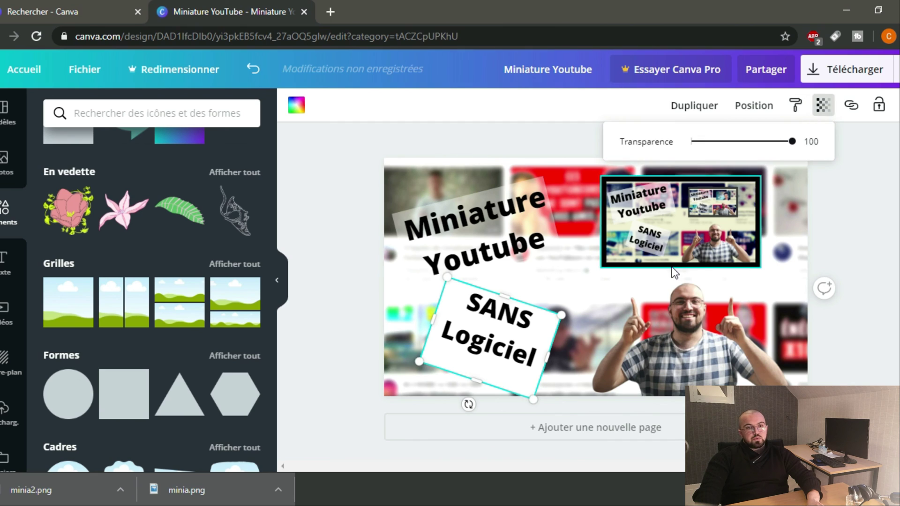
drag(790, 141, 707, 141)
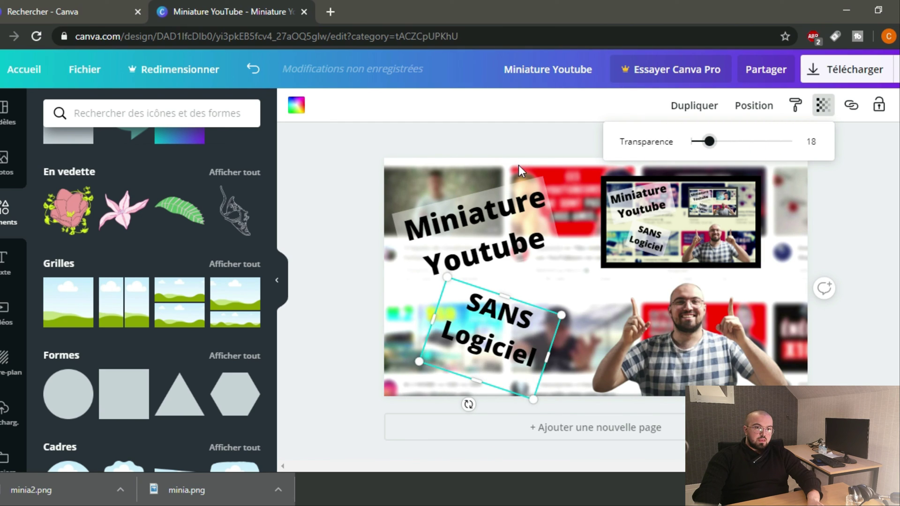
click(487, 220)
click(824, 109)
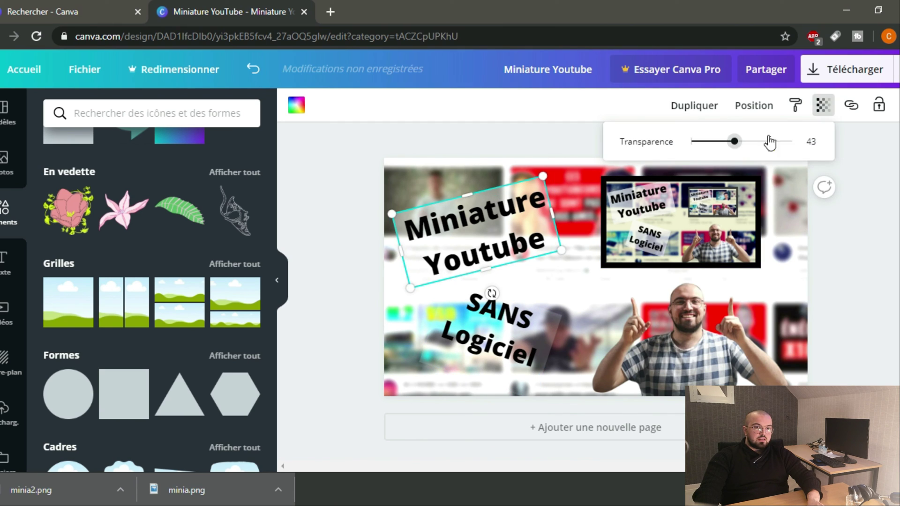
click(506, 345)
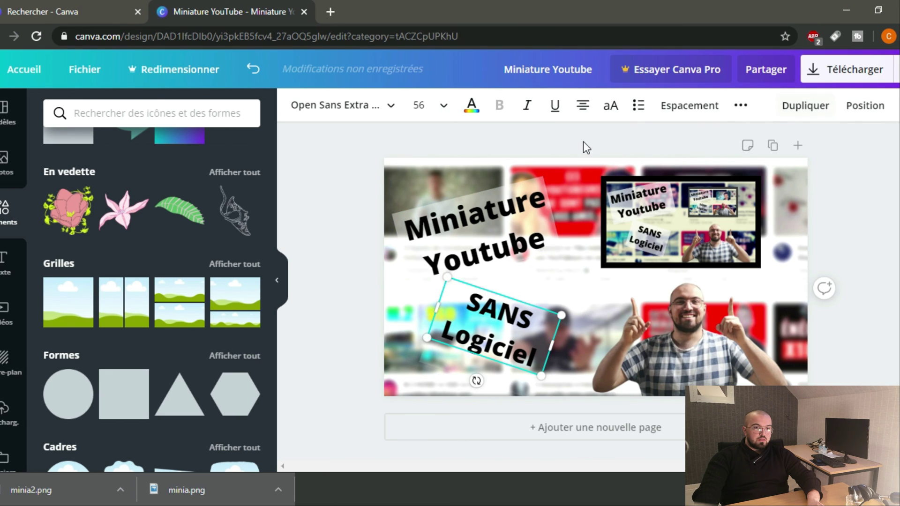
click(463, 367)
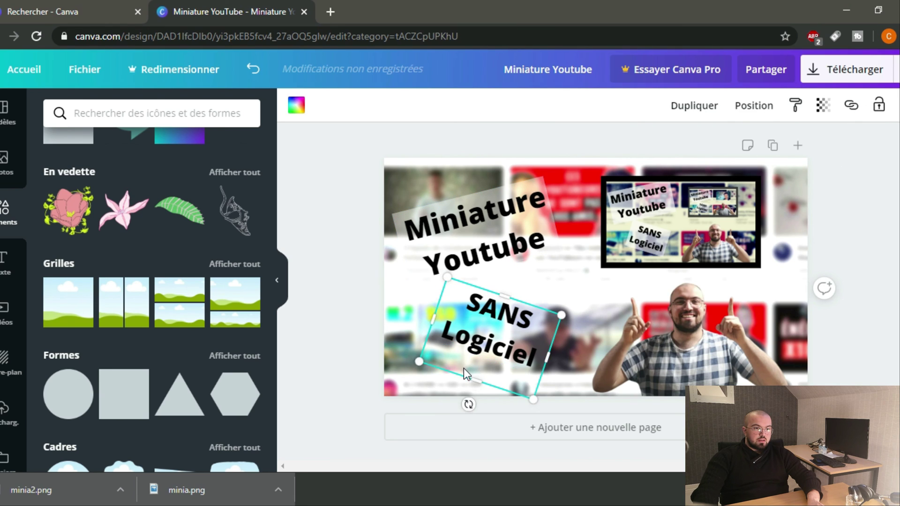
click(818, 107)
drag(703, 148, 726, 145)
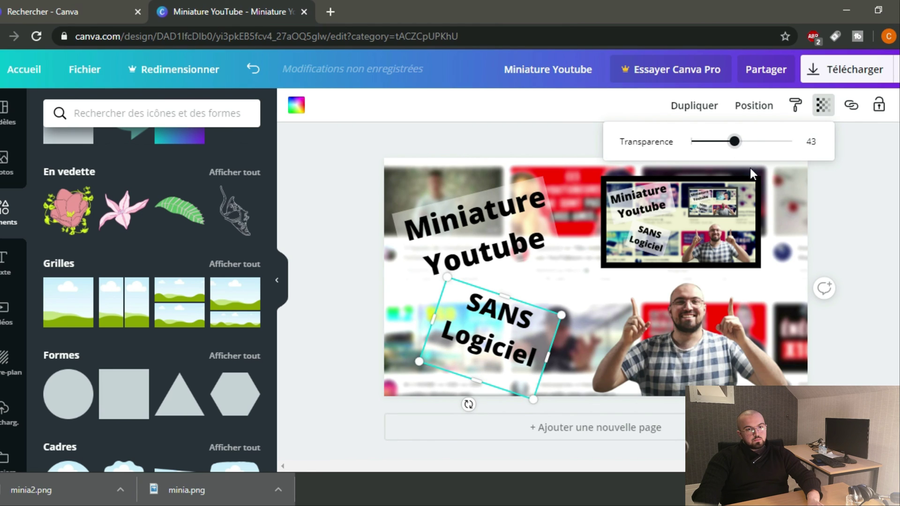
- Shorten the translucent panel from its lower edge so it fits closely around "SANS Logiciel", and deselect it
click(499, 387)
drag(477, 382, 486, 360)
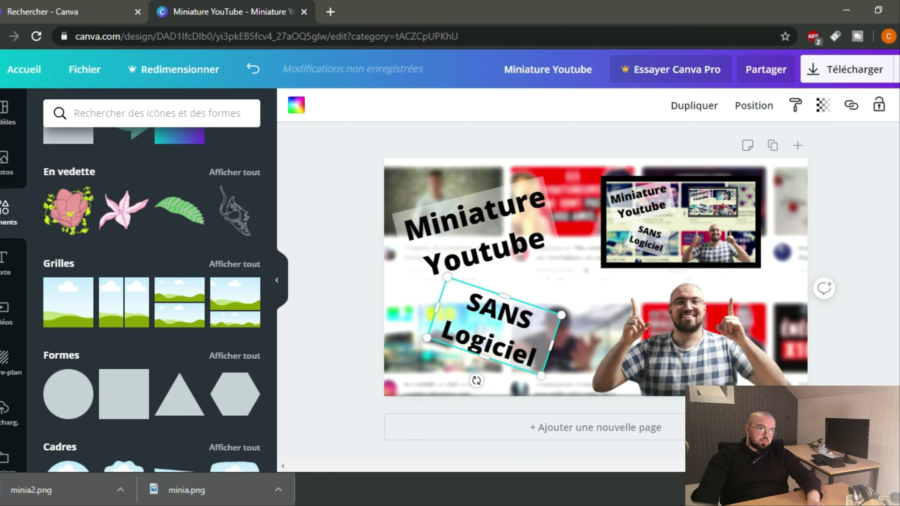
click(845, 291)
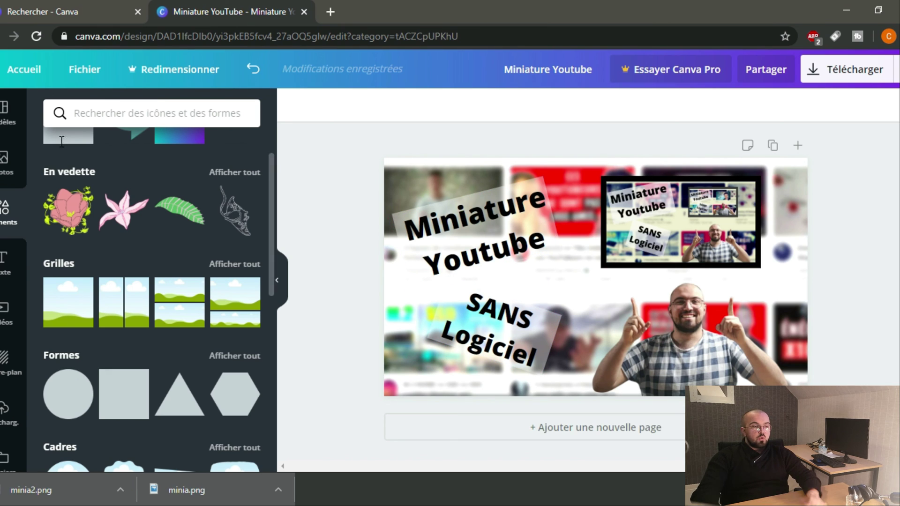
scroll(215, 199, up, 2)
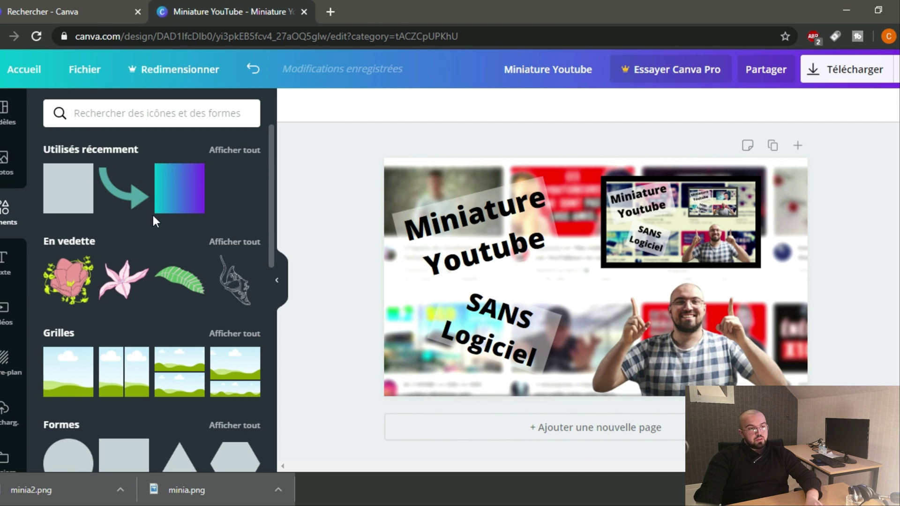
scroll(162, 210, down, 3)
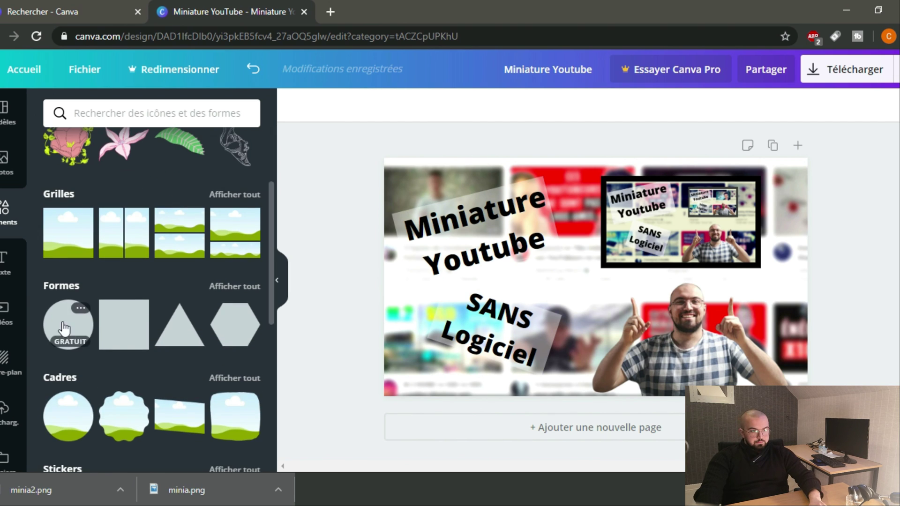
click(3, 287)
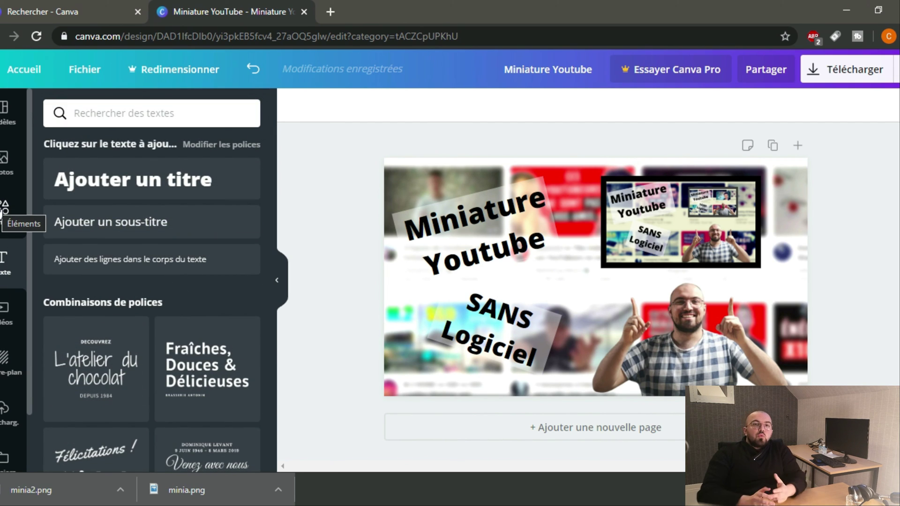